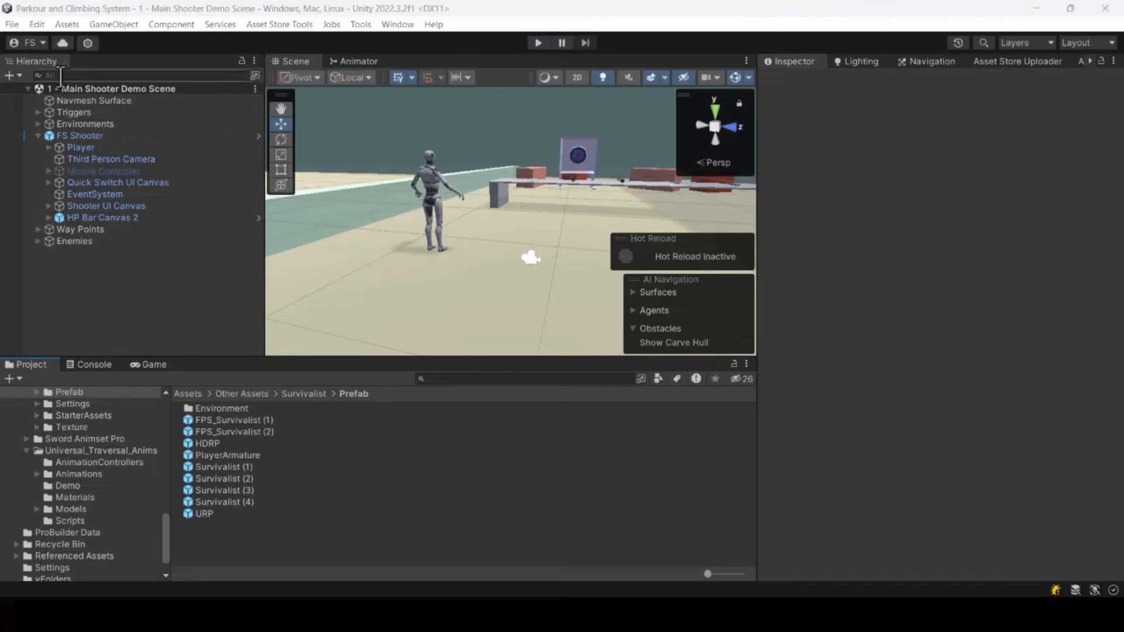
Step: Play-test the demo scene with the default shooter character, moving and aiming, then stop play mode
click(538, 43)
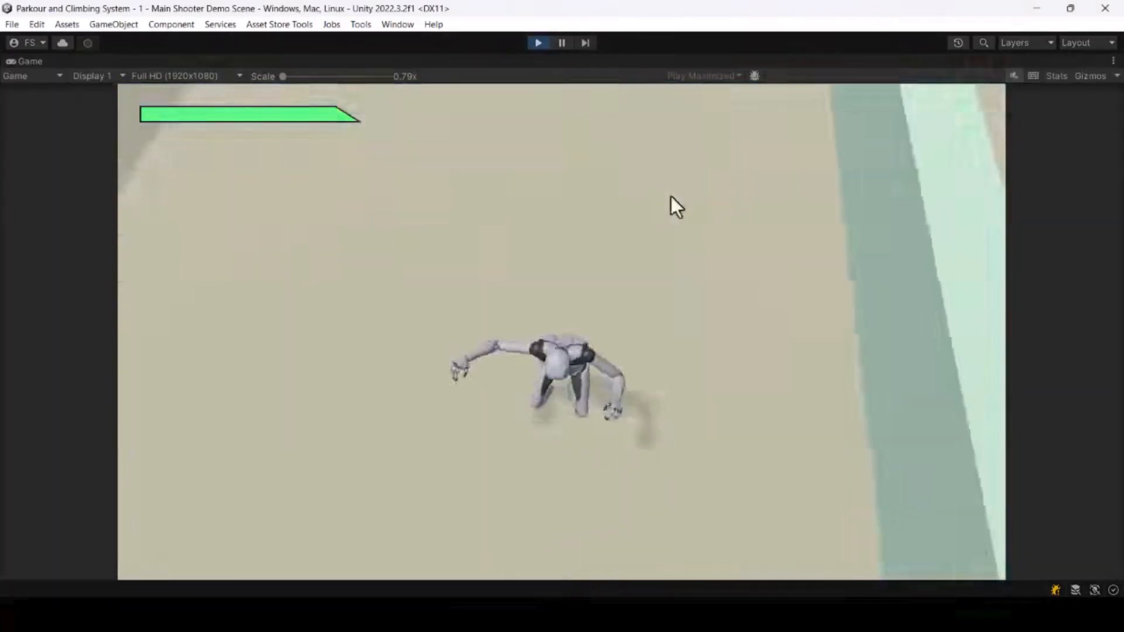
key(w)
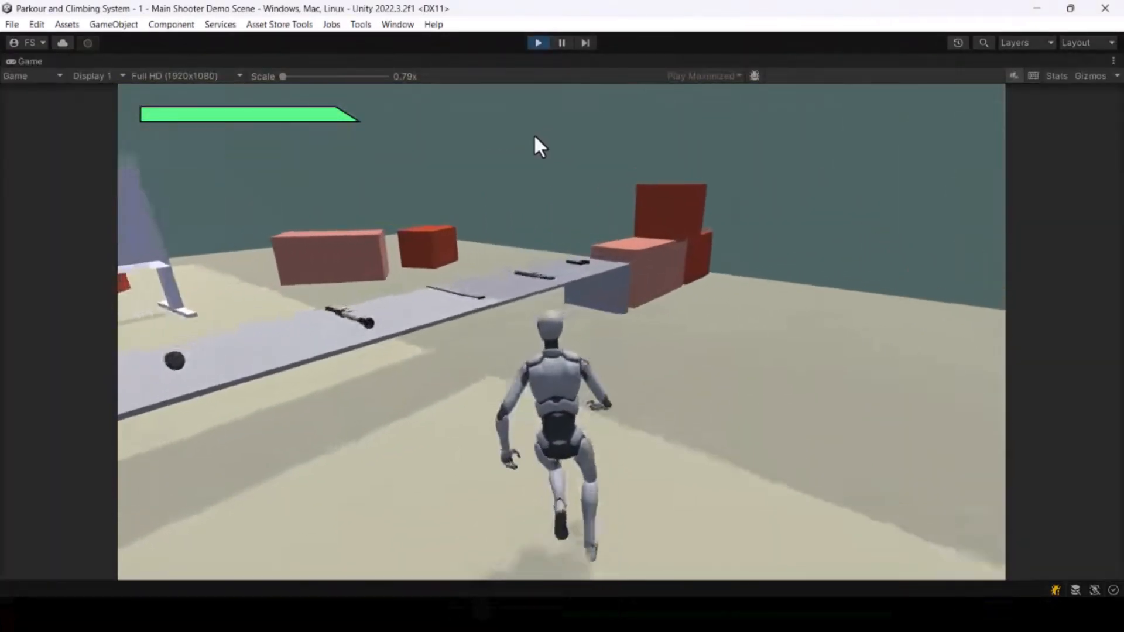
key(e)
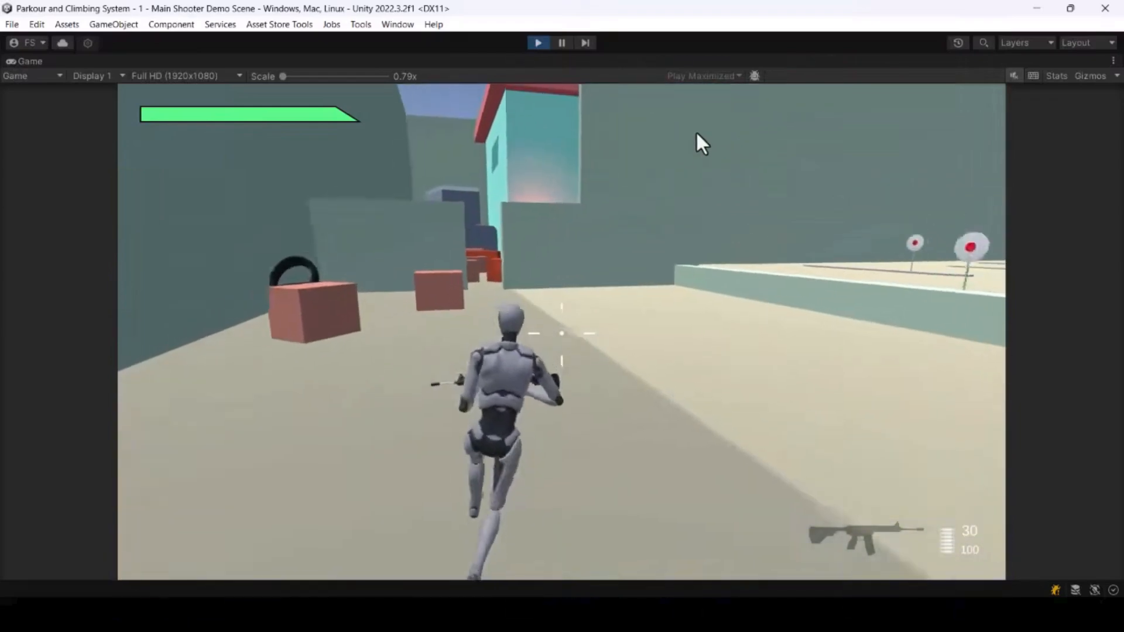
right_click(676, 153)
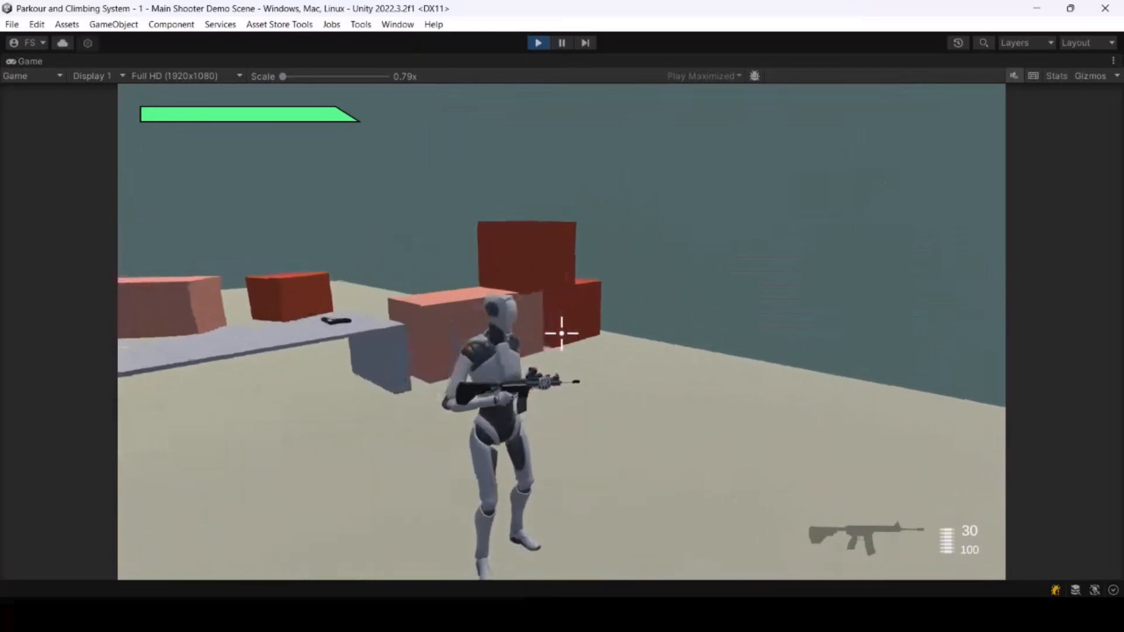
right_click(561, 333)
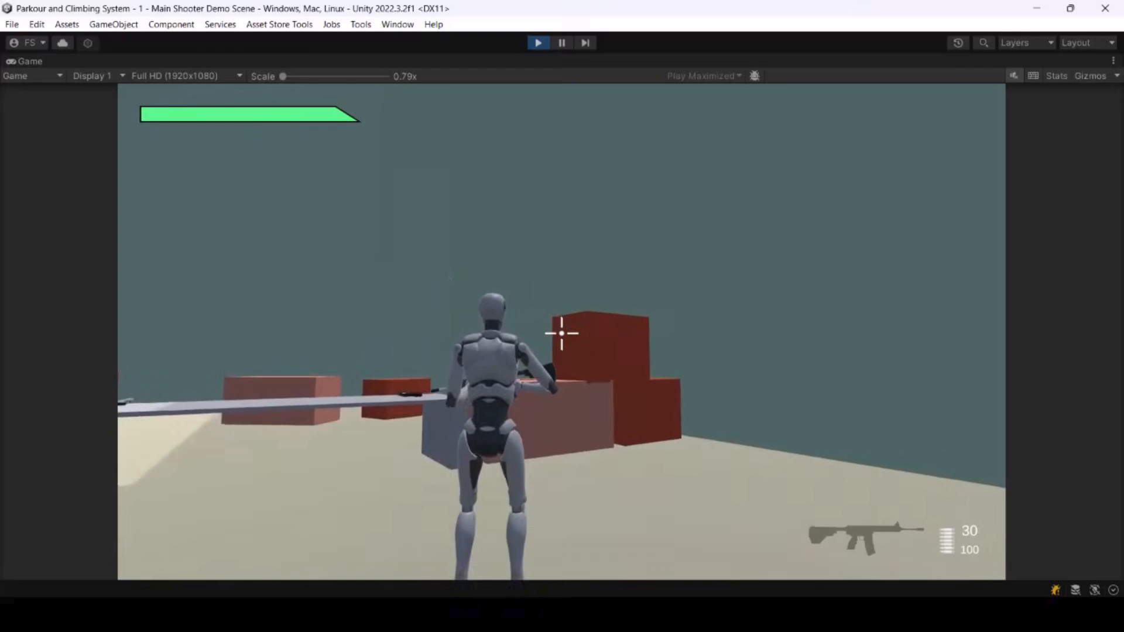
click(542, 42)
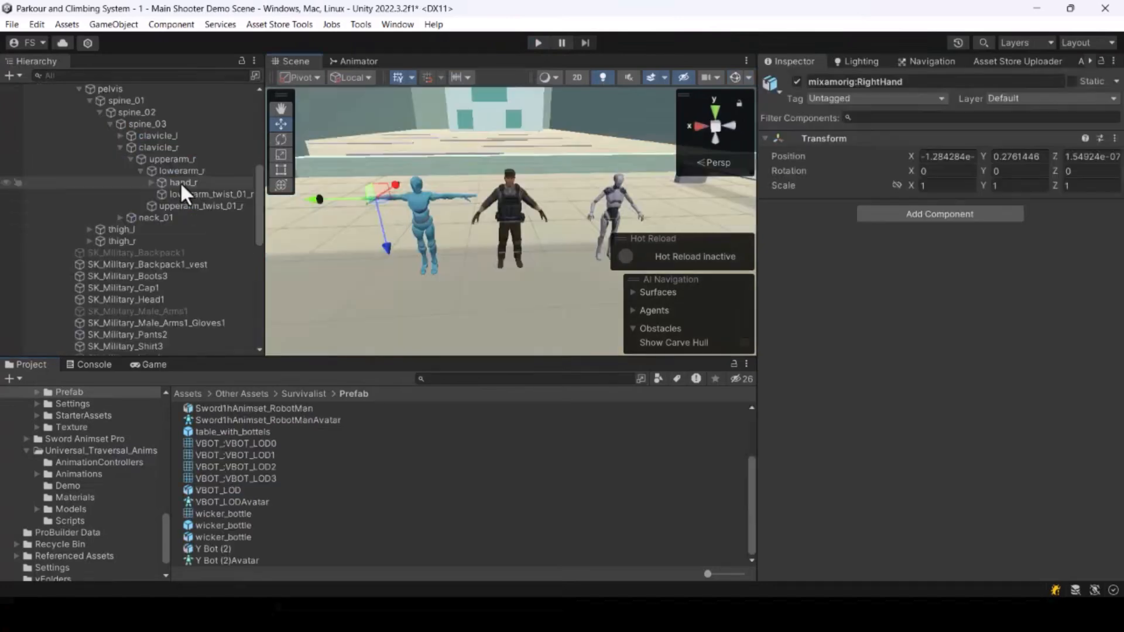
Step: Inspect the right-hand bones of the character rigs in the hierarchy, ending on the player's Right_Hand
click(180, 181)
scroll(177, 297, down, 10)
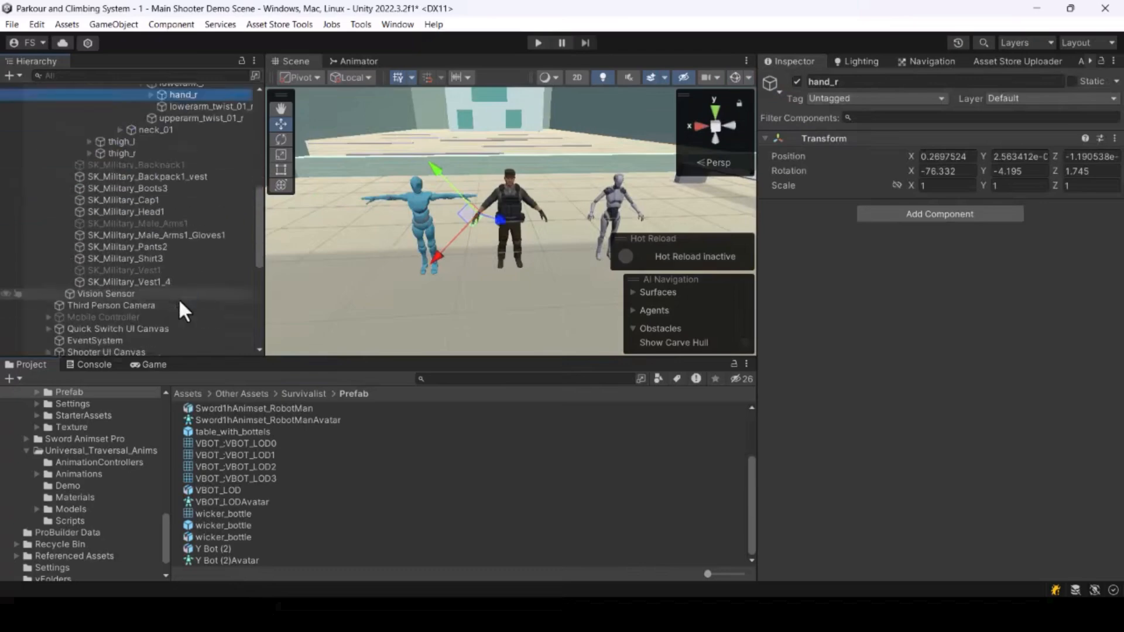
scroll(119, 301, down, 3)
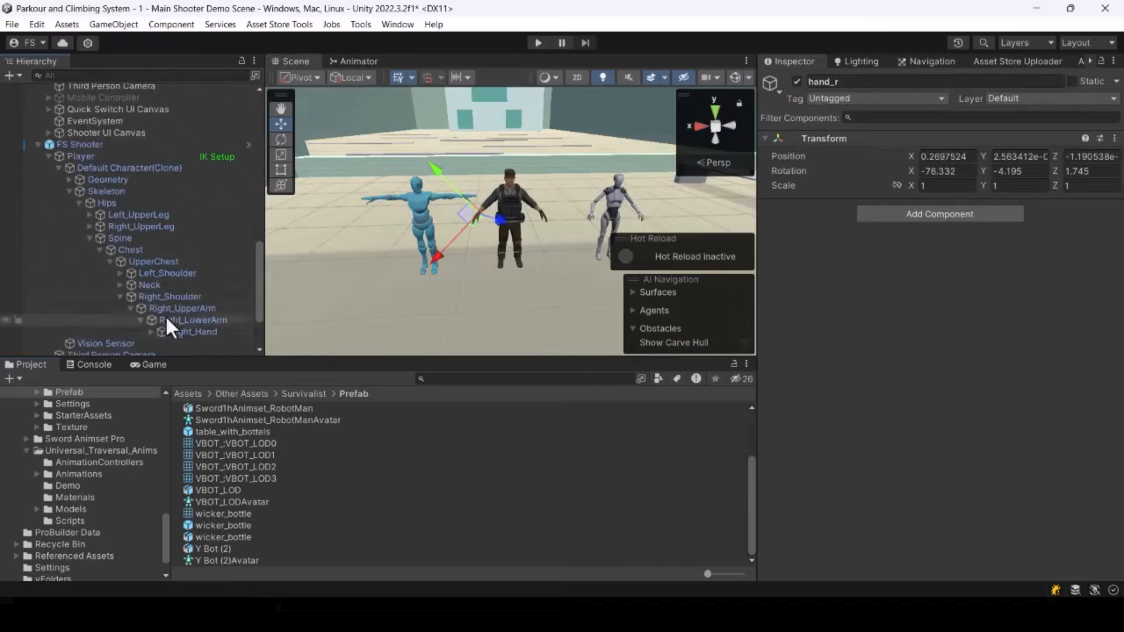
click(193, 332)
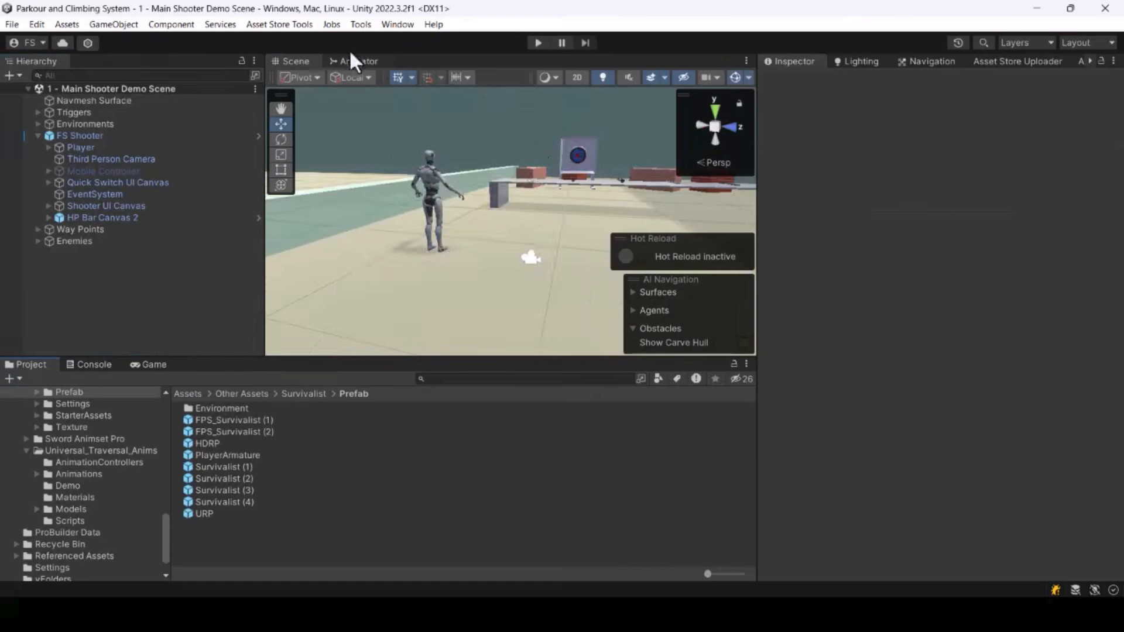
click(359, 24)
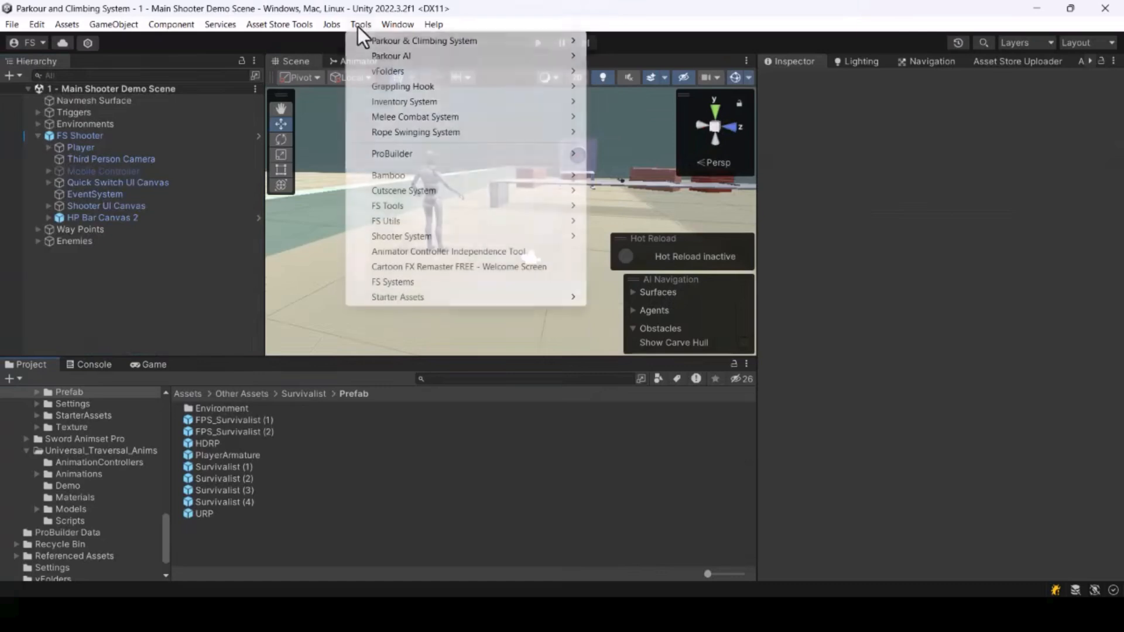
mouse_move(438, 204)
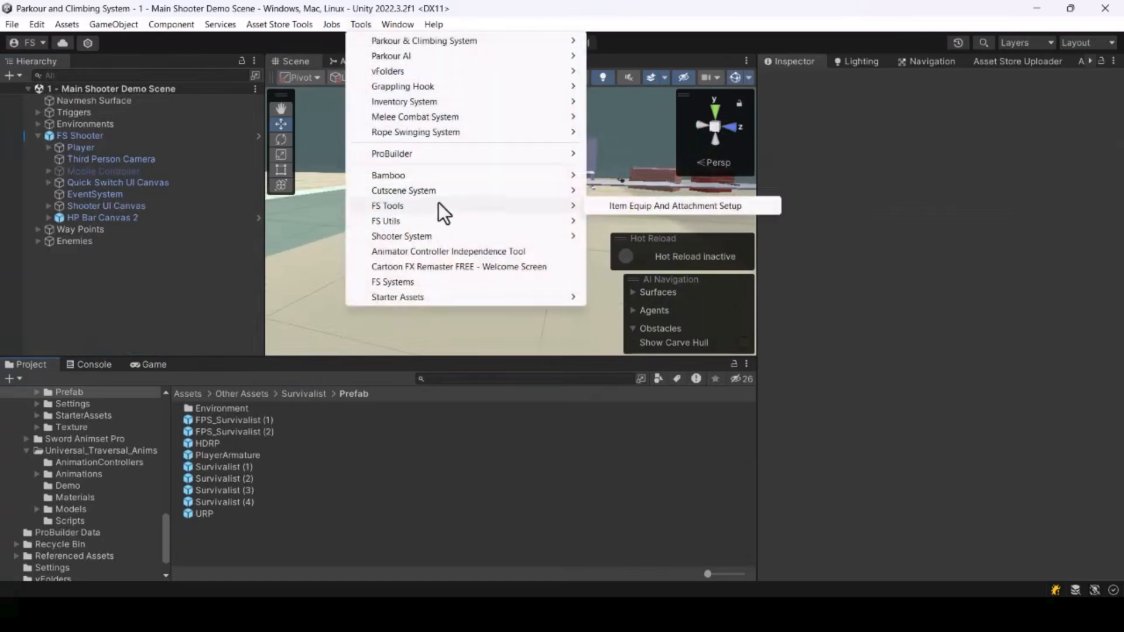
click(658, 206)
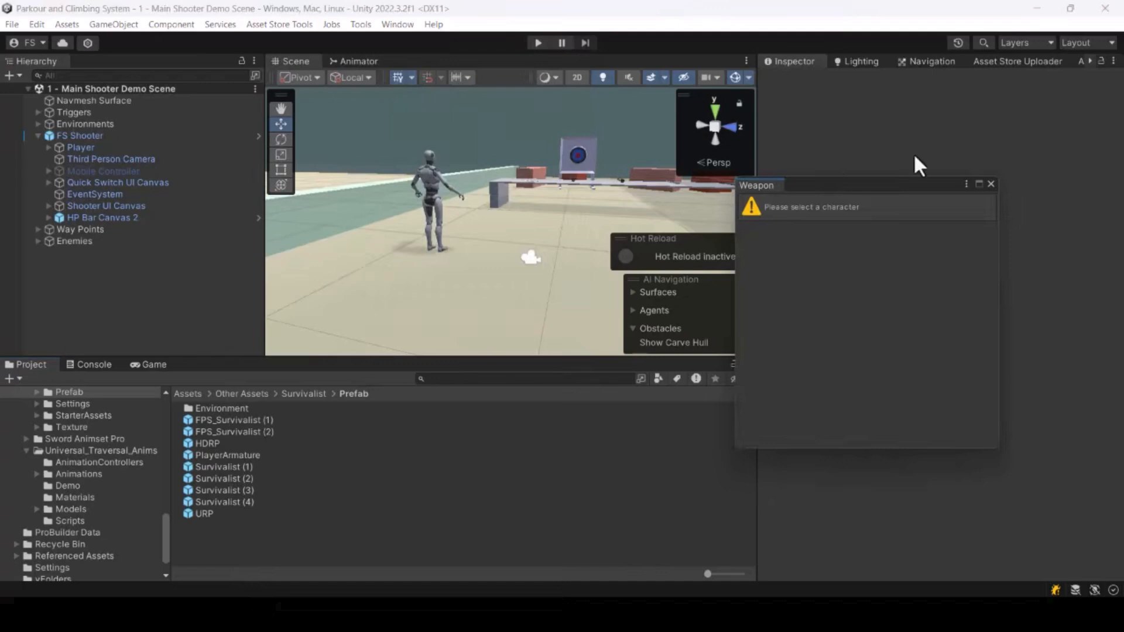
click(990, 184)
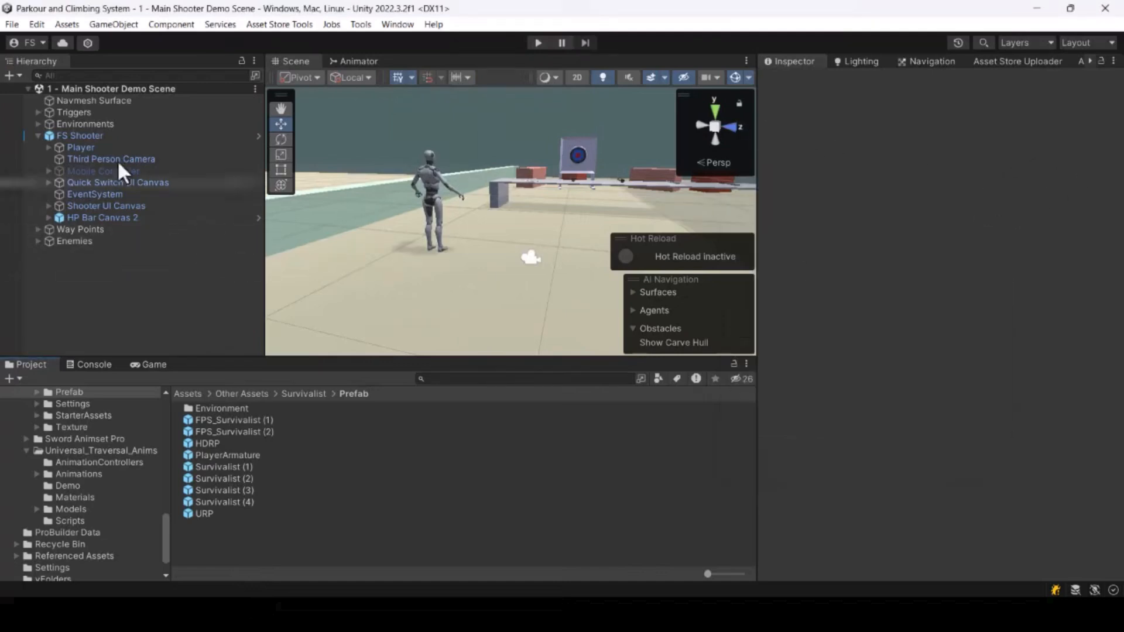
Step: Deactivate the FS Shooter object in the scene
right_drag(575, 178, 497, 143)
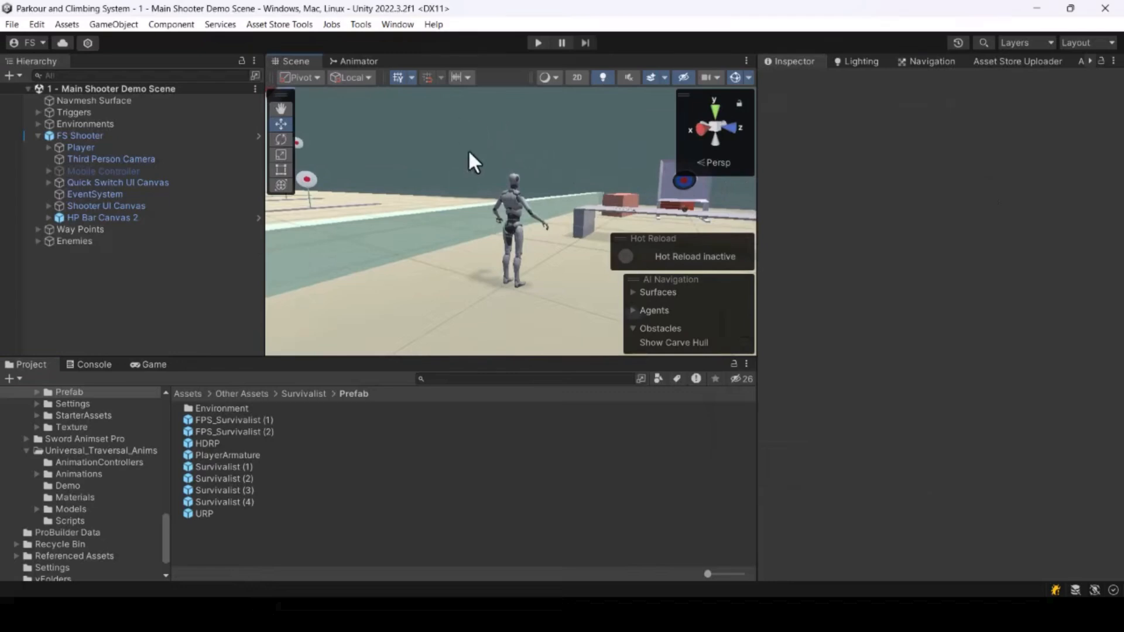
click(82, 136)
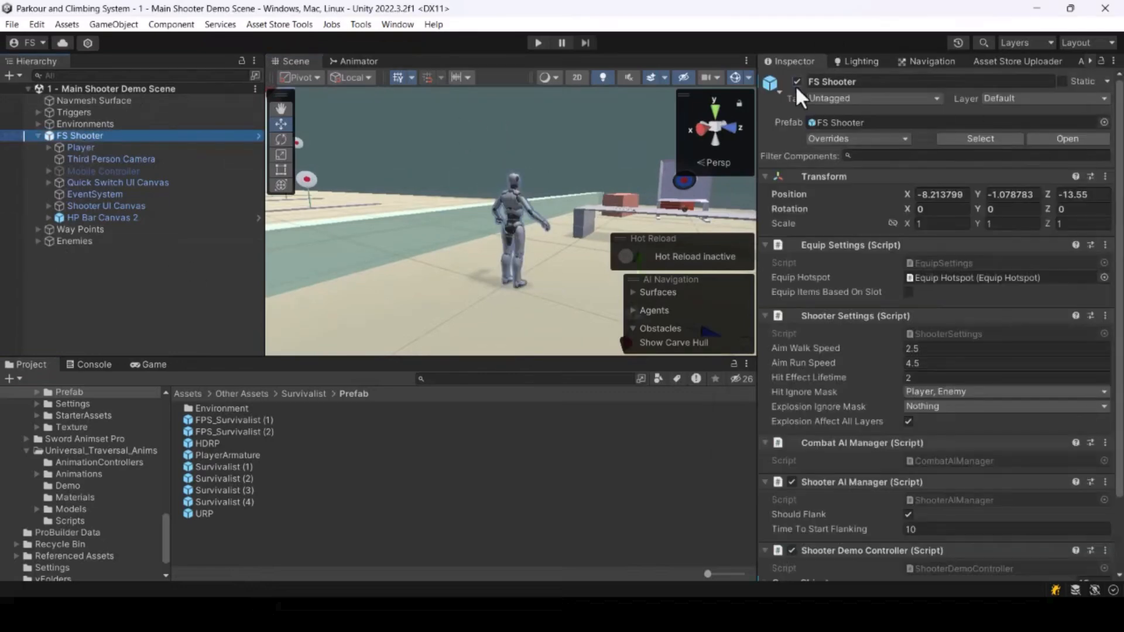
click(796, 82)
click(127, 328)
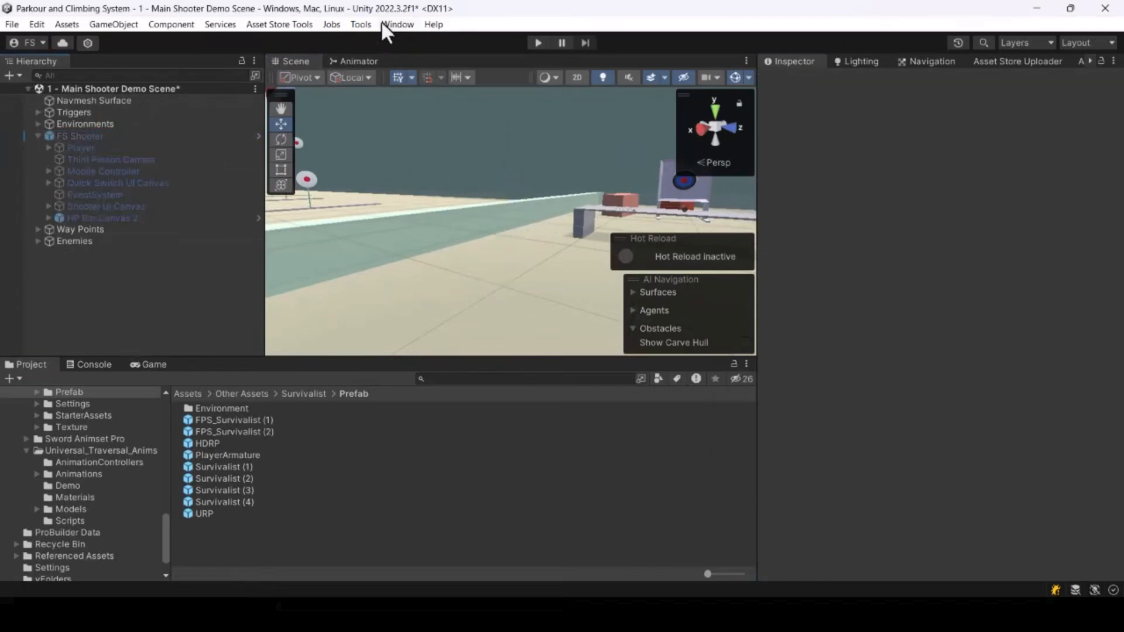
Step: Open the FS Systems setup page and drop a Survivalist character prefab into its character model window
click(361, 24)
click(402, 286)
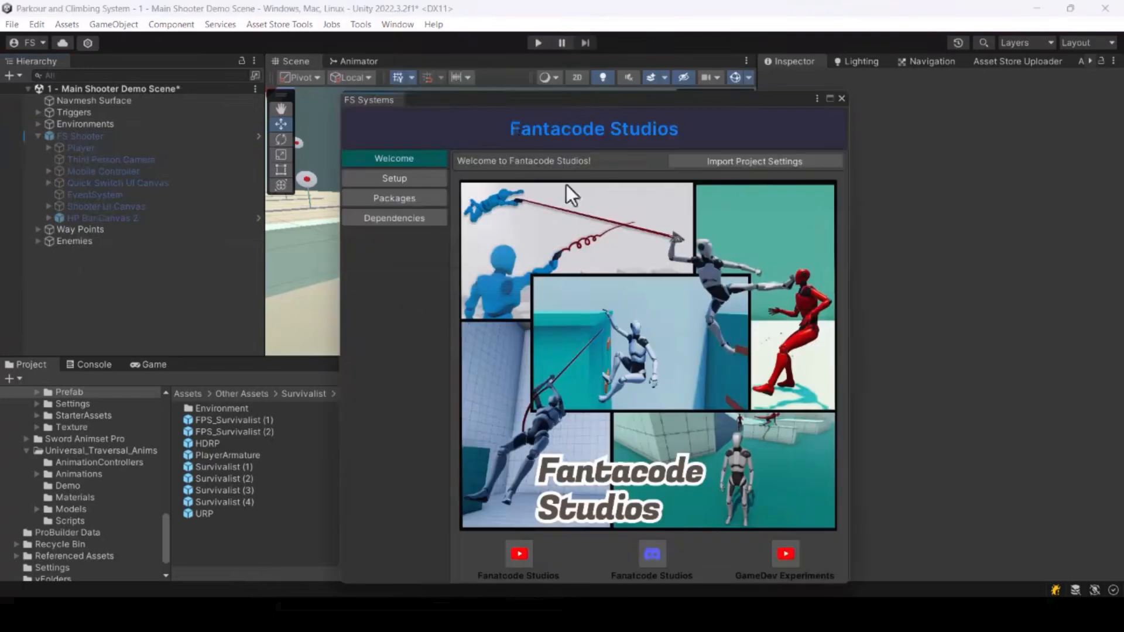
click(413, 175)
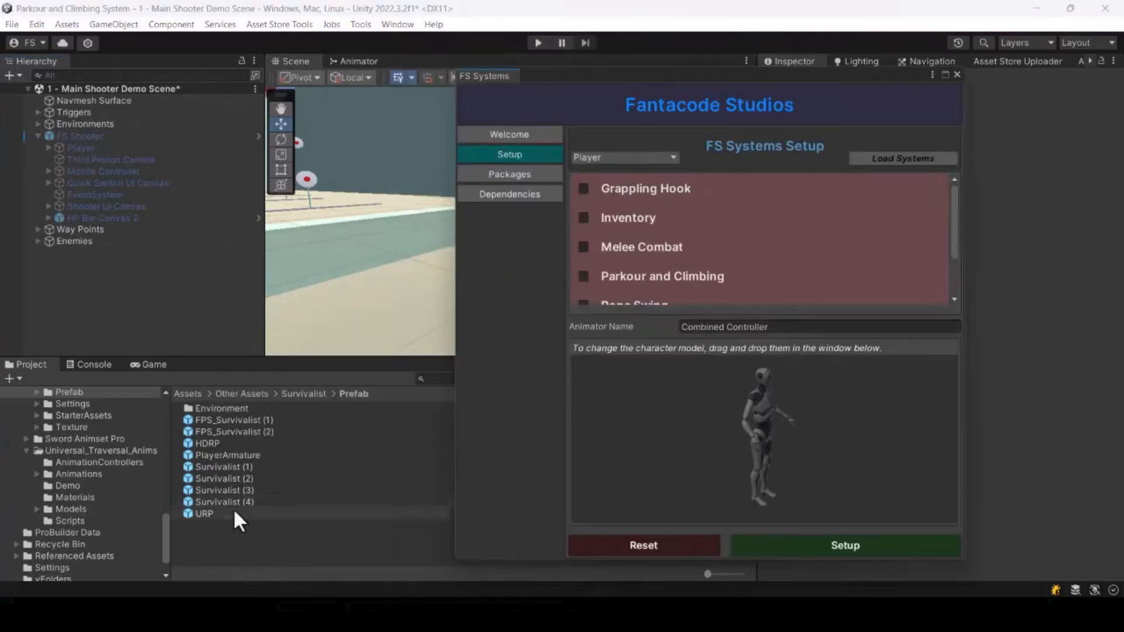
drag(234, 502, 783, 444)
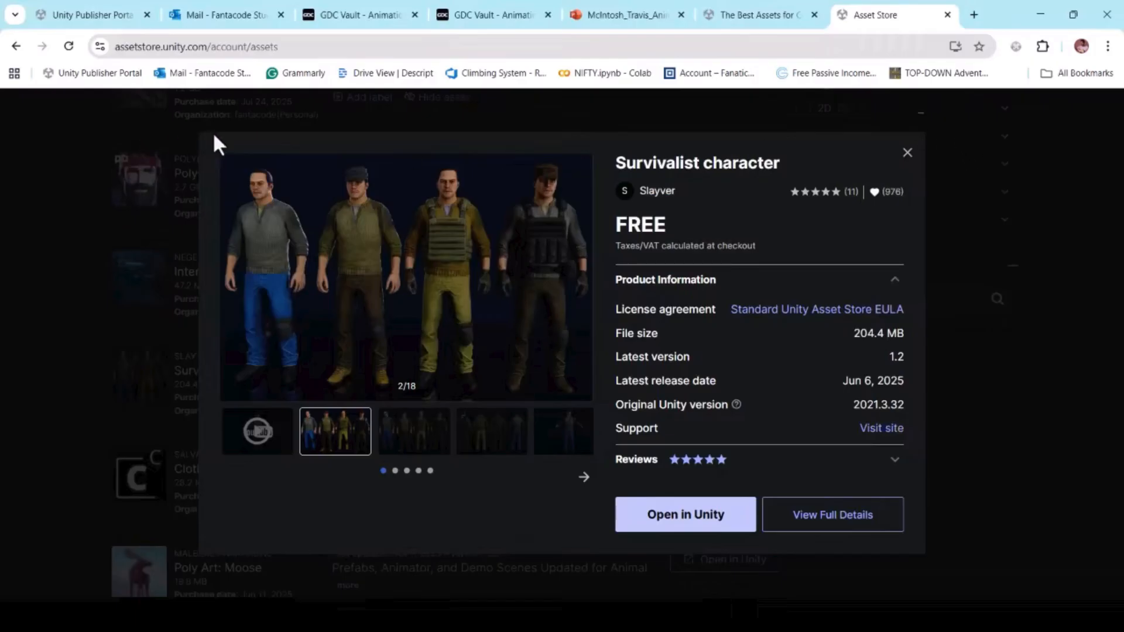
Step: Enable the Shooter system alongside Locomotion, run Setup to build the player, and close the setup window
click(1042, 29)
scroll(732, 248, down, 3)
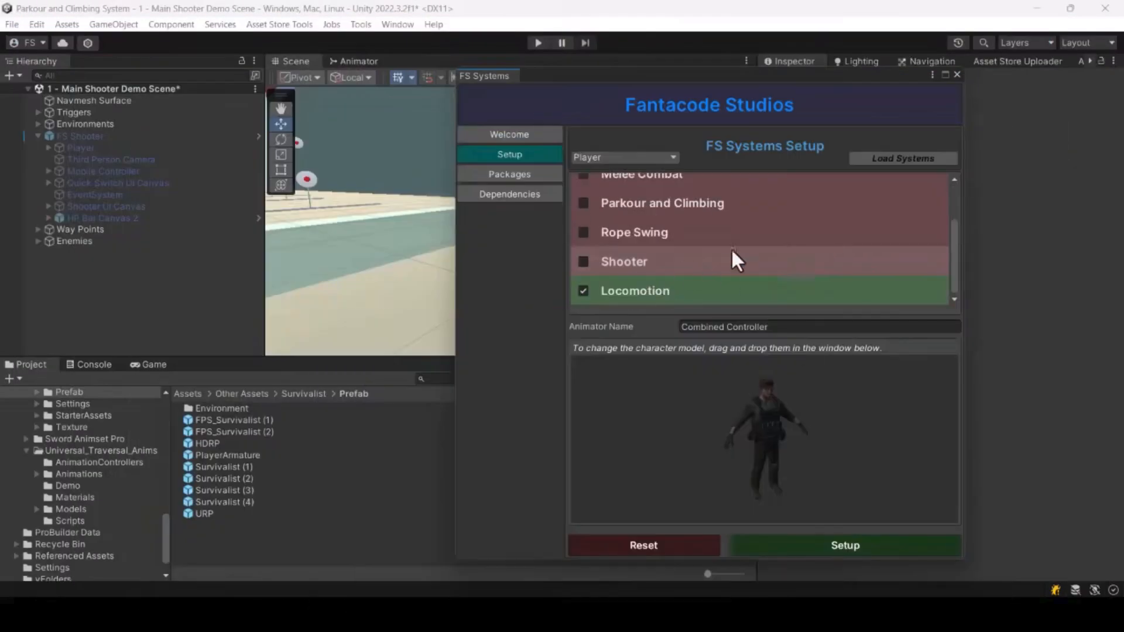
click(581, 259)
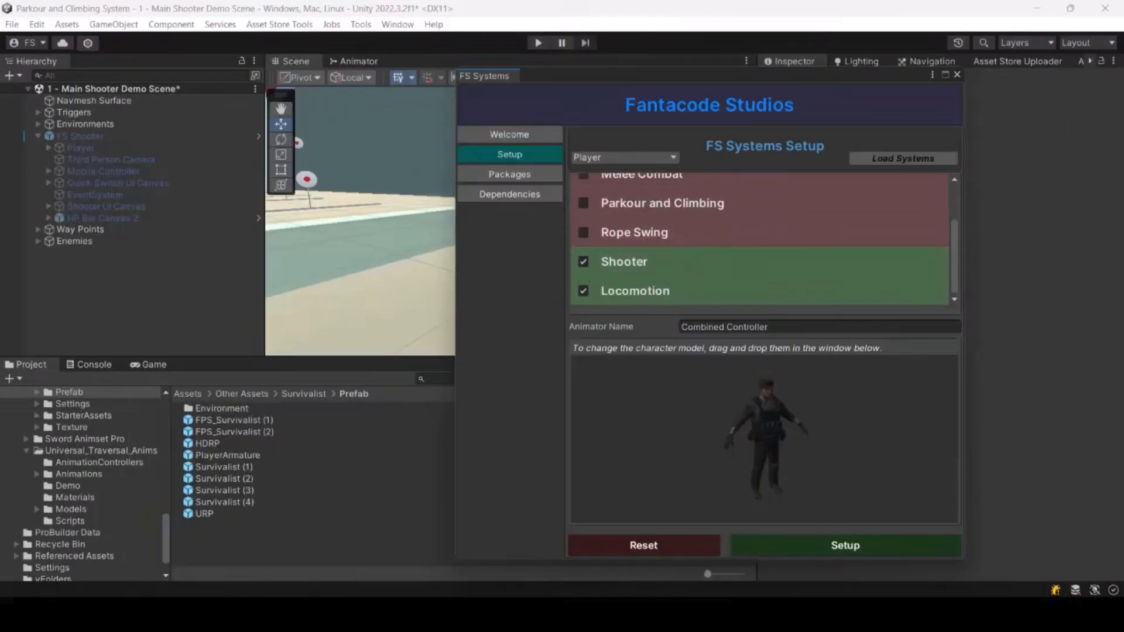
click(859, 551)
click(959, 75)
Step: Frame and inspect the newly created Survivalist player in the scene view
right_drag(542, 217, 778, 342)
key(f)
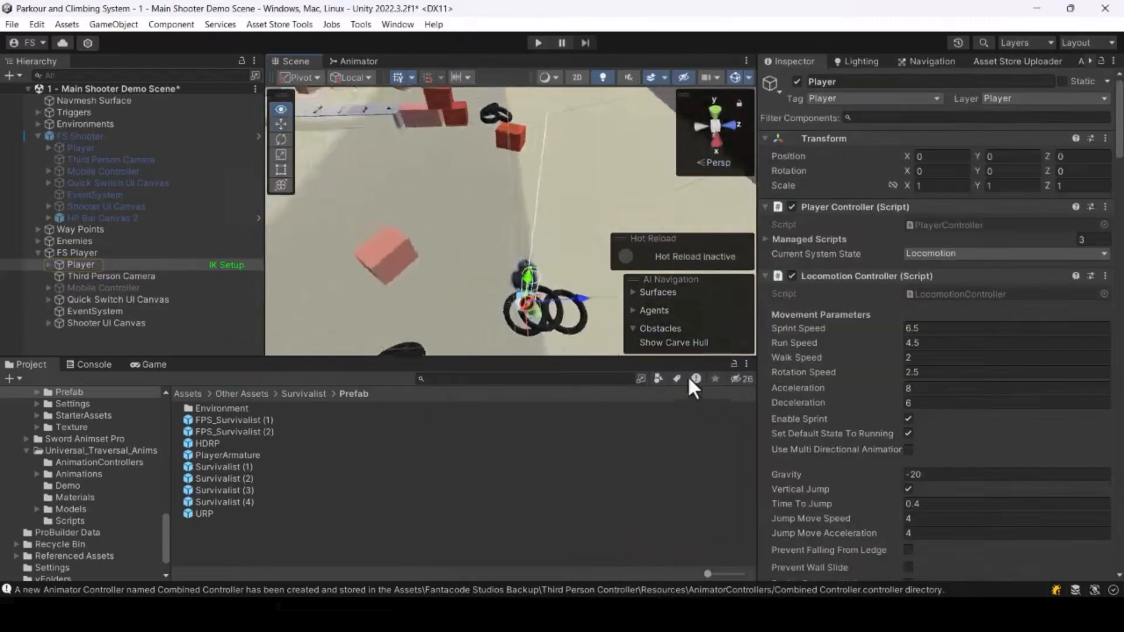
drag(578, 223, 312, 193)
right_drag(441, 195, 310, 100)
key(w)
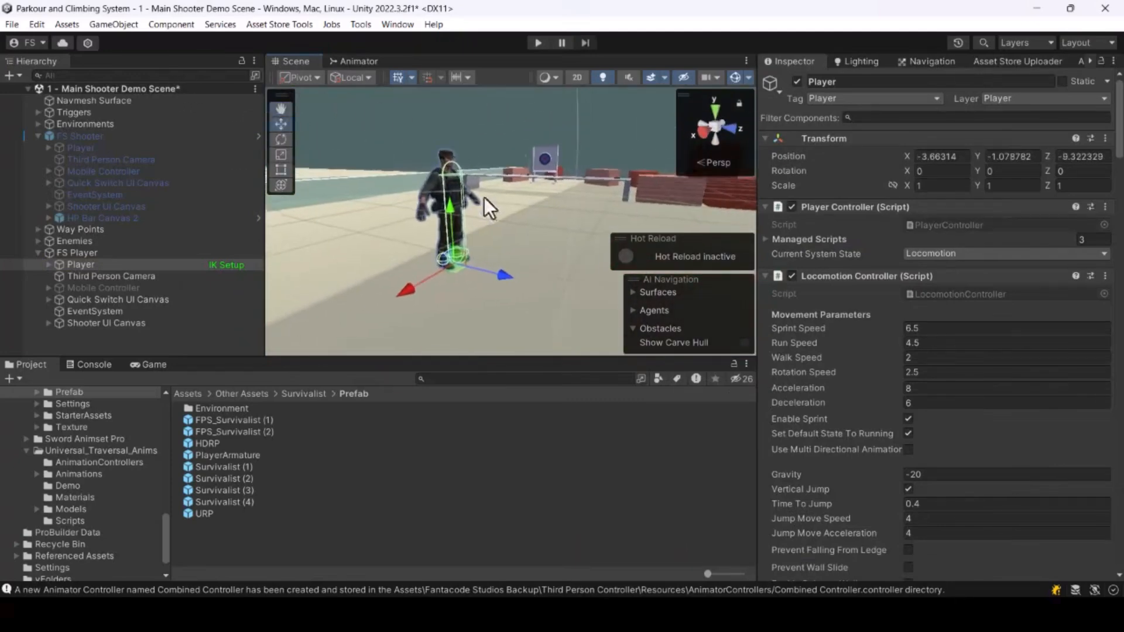
Step: Play-test the Survivalist player with its rifle, restoring the normal layout to watch it in the scene view
click(538, 42)
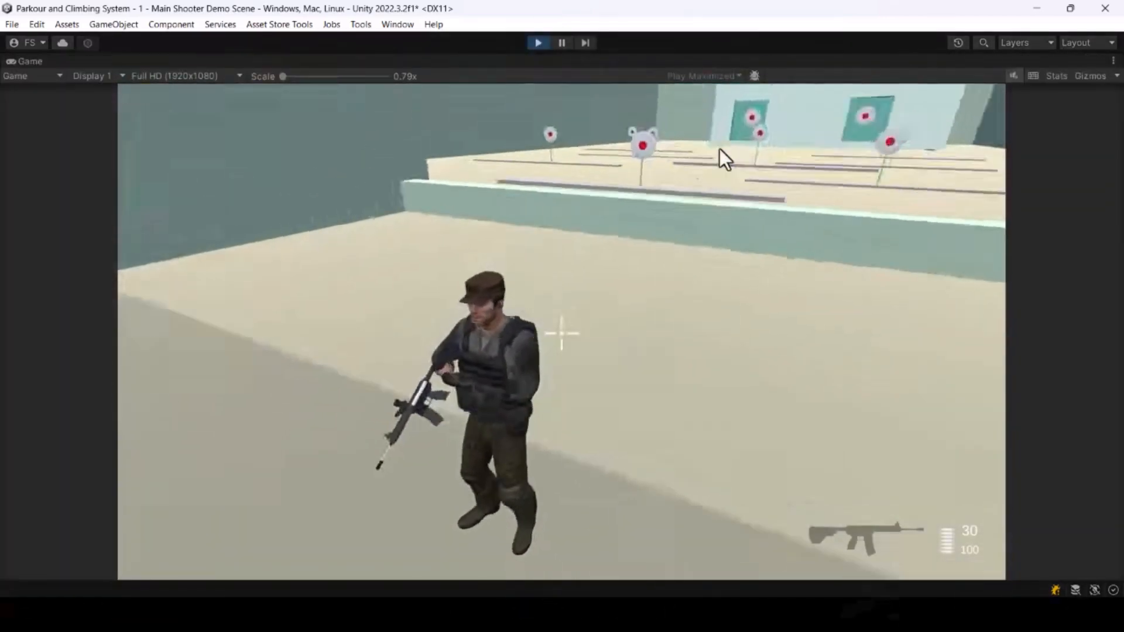
key(w)
key(a)
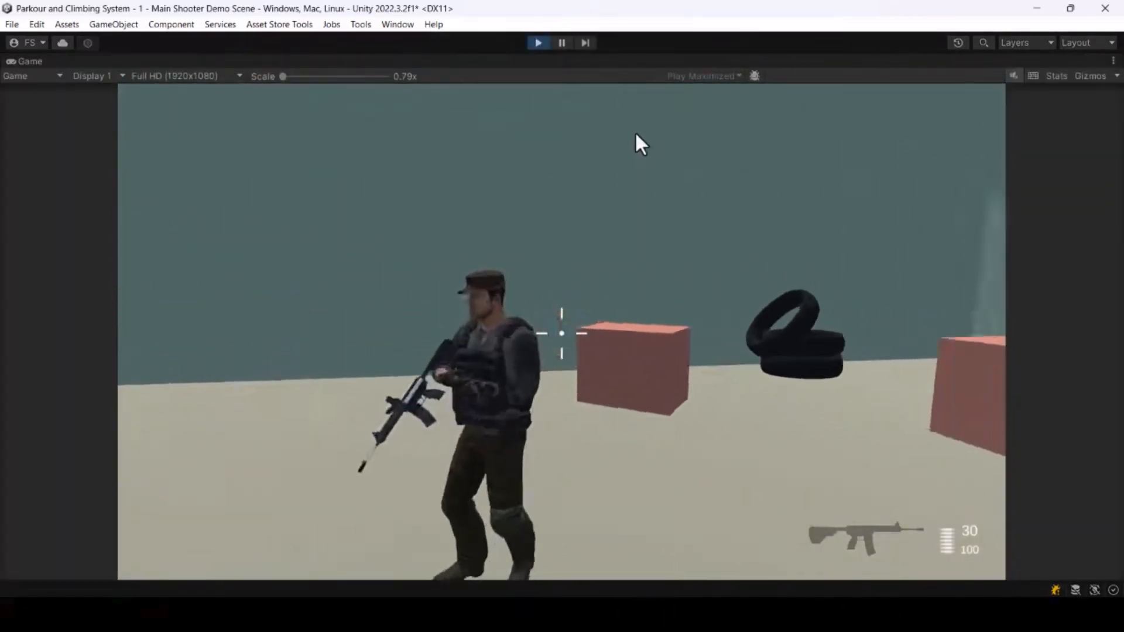
key(s)
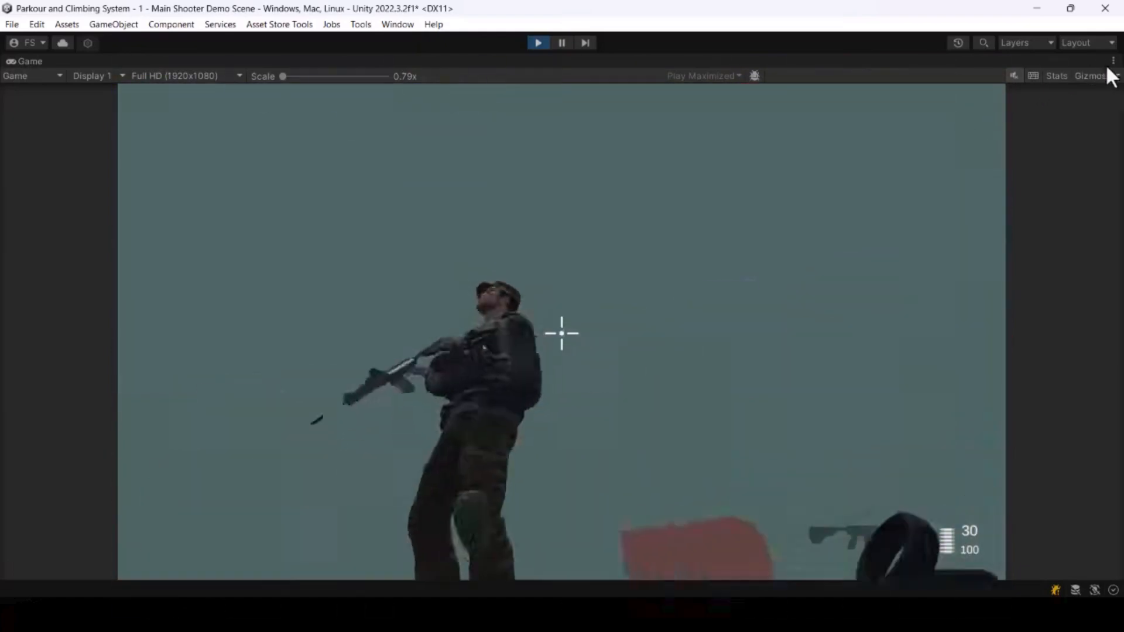
click(1112, 60)
click(950, 115)
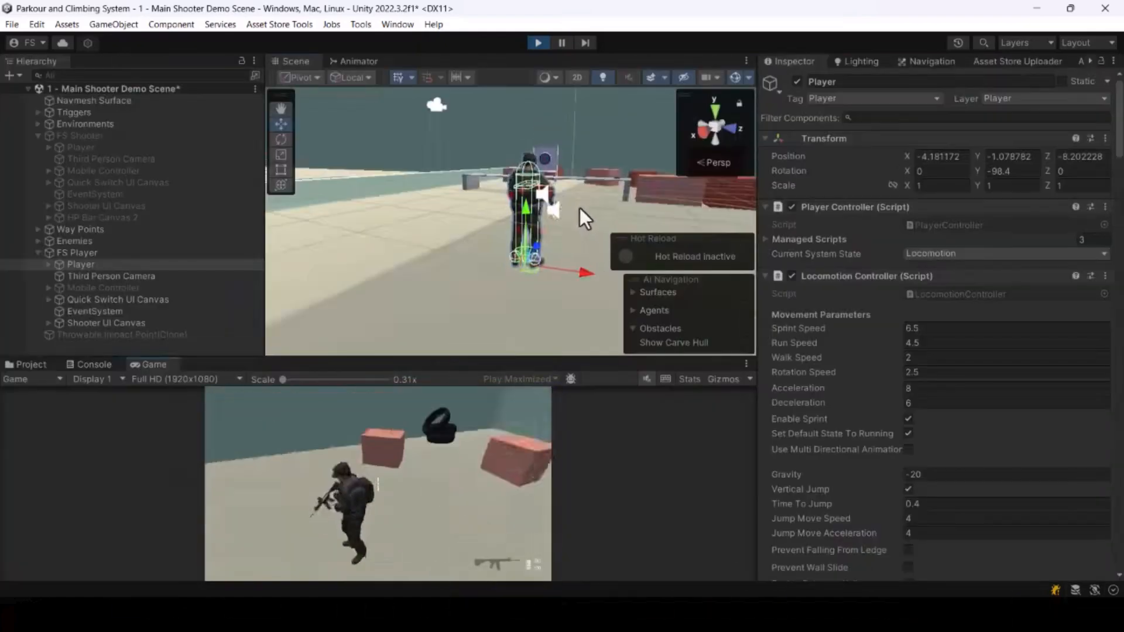
alt+drag(547, 202, 1006, 221)
key(f)
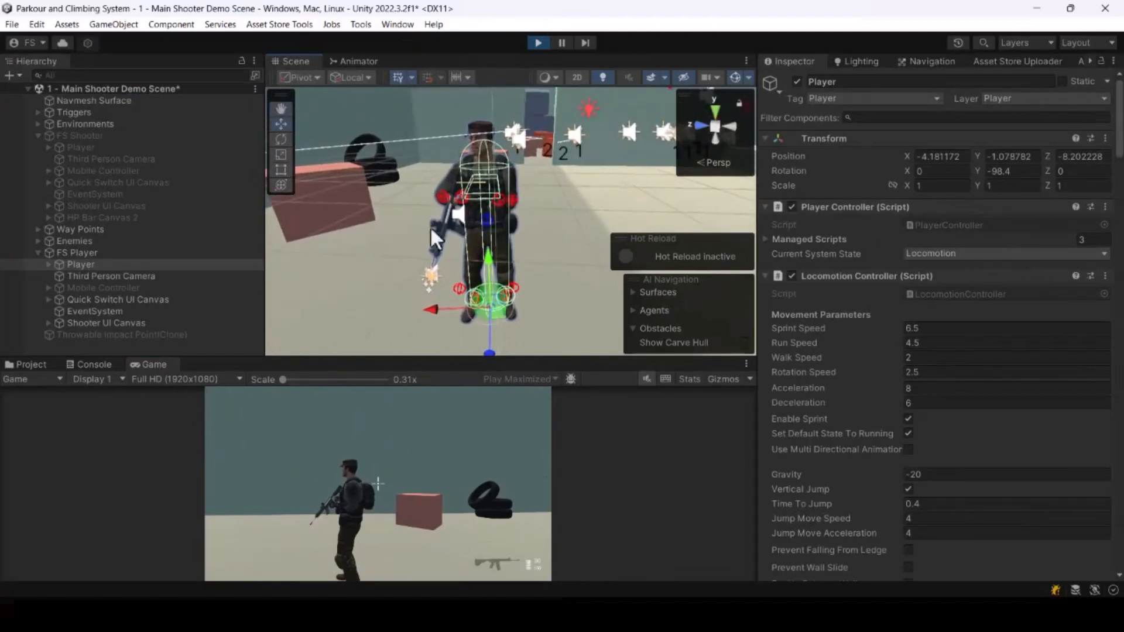
right_drag(576, 186, 623, 181)
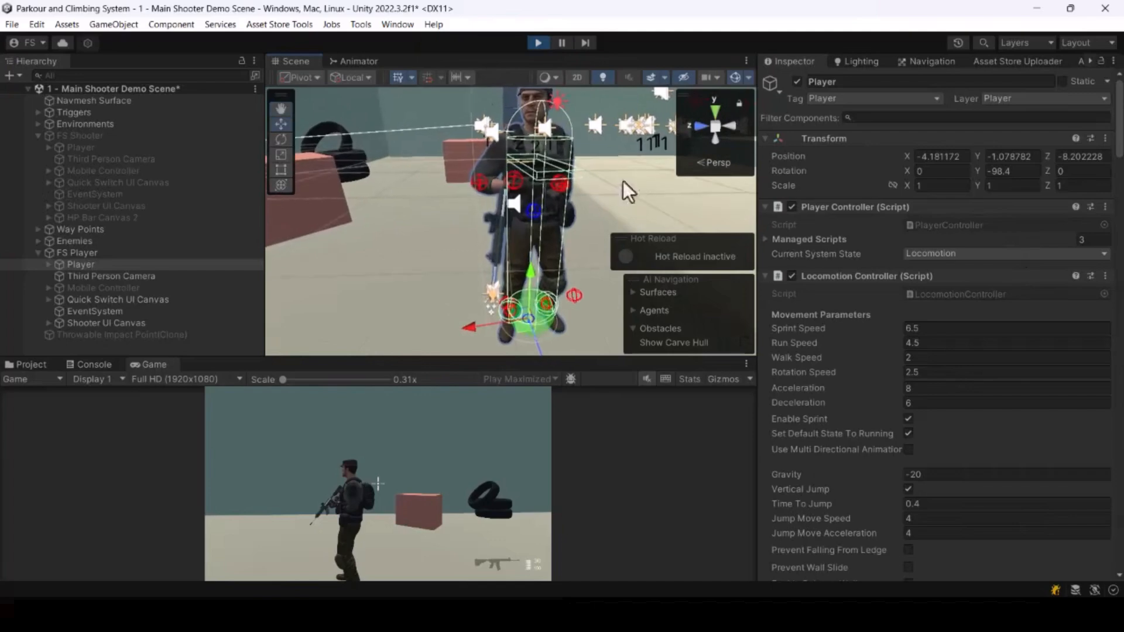
Step: Open the Item Equip And Attachment Setup window for the selected player during play mode
click(361, 24)
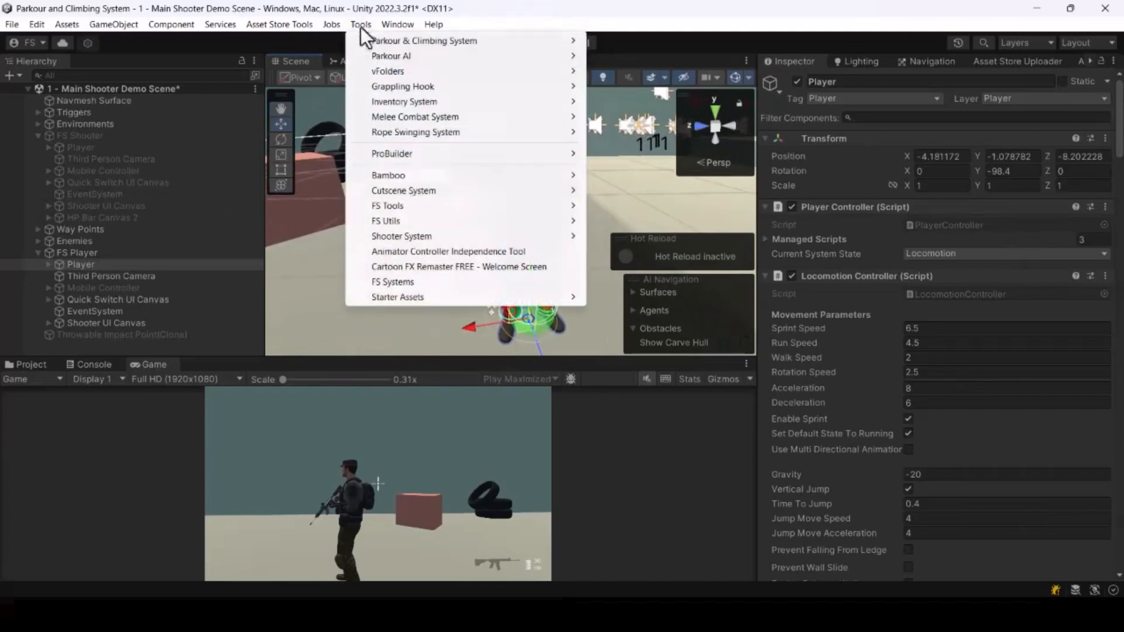
mouse_move(402, 237)
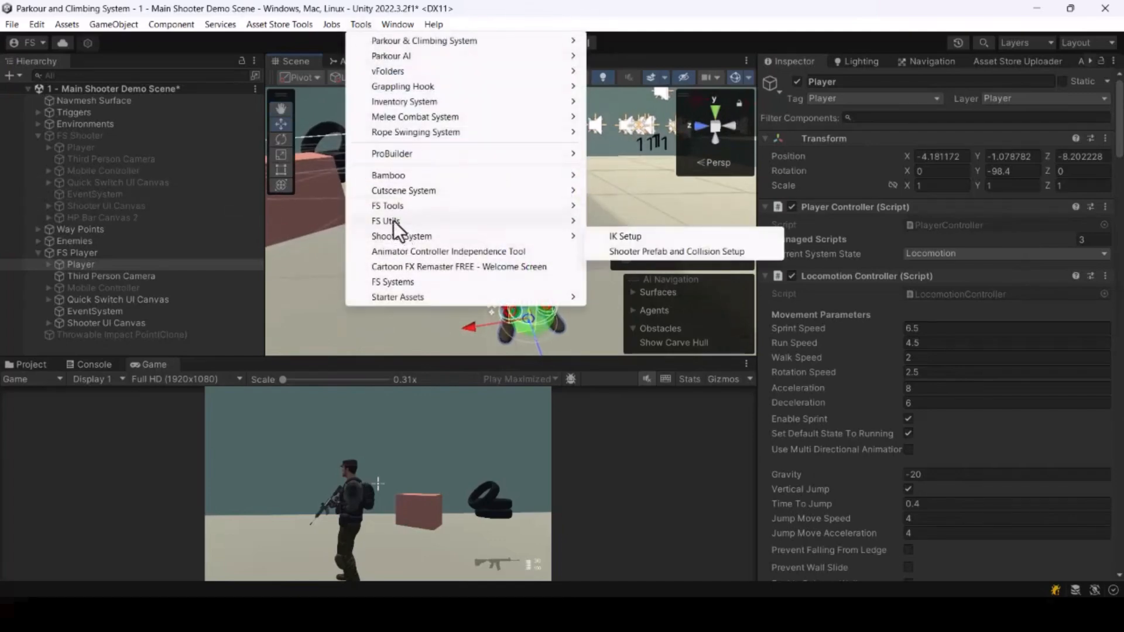
mouse_move(410, 206)
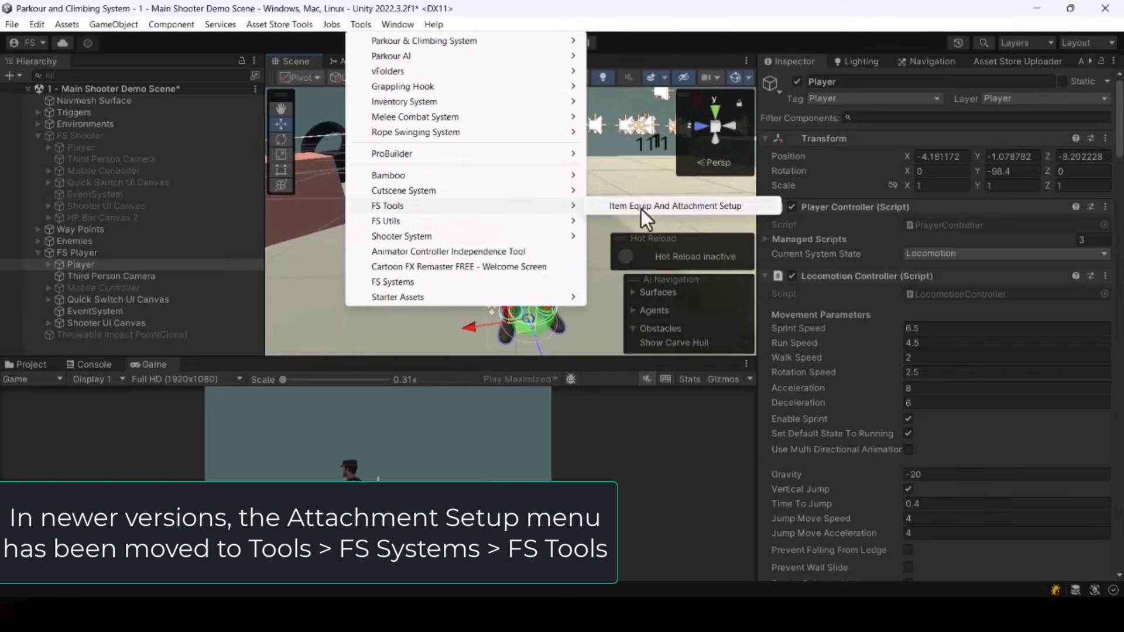
click(674, 209)
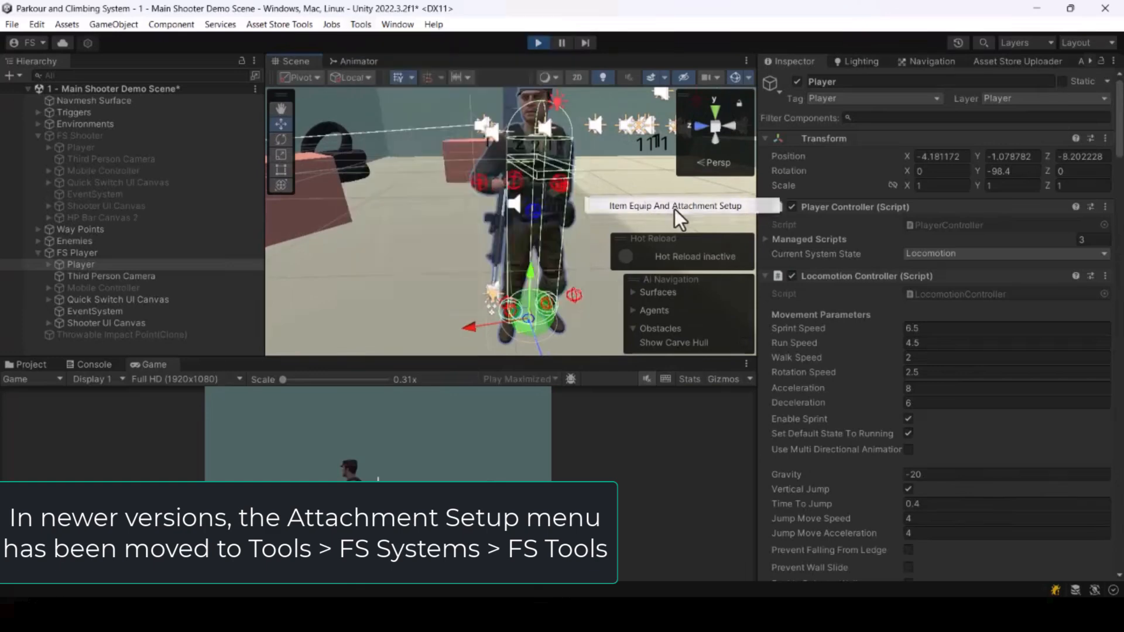
drag(831, 189, 504, 146)
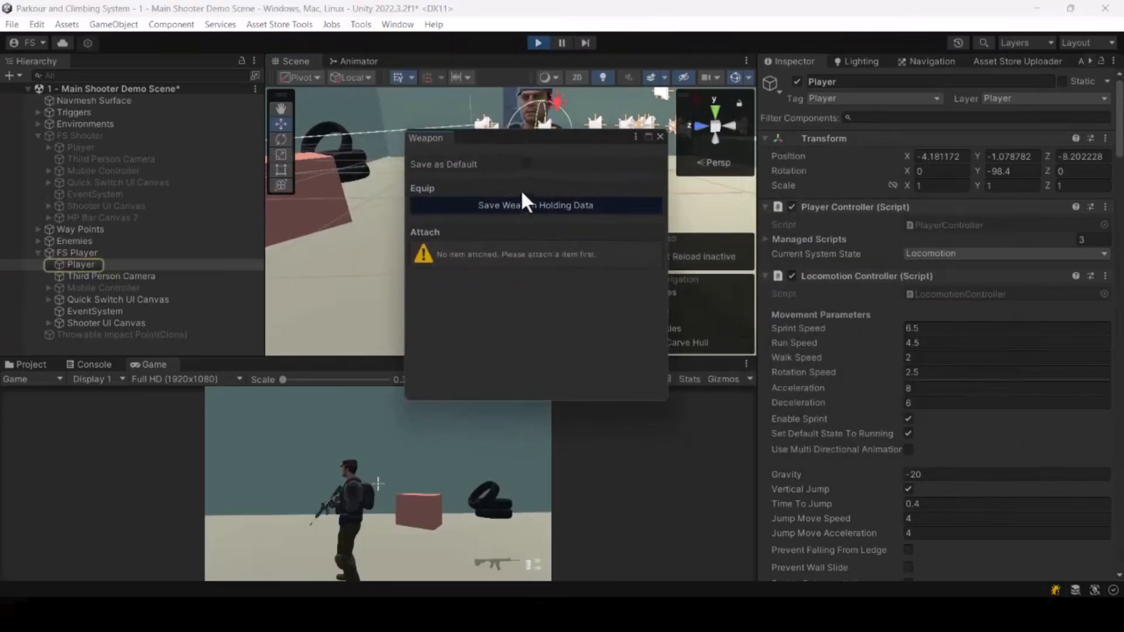
click(361, 25)
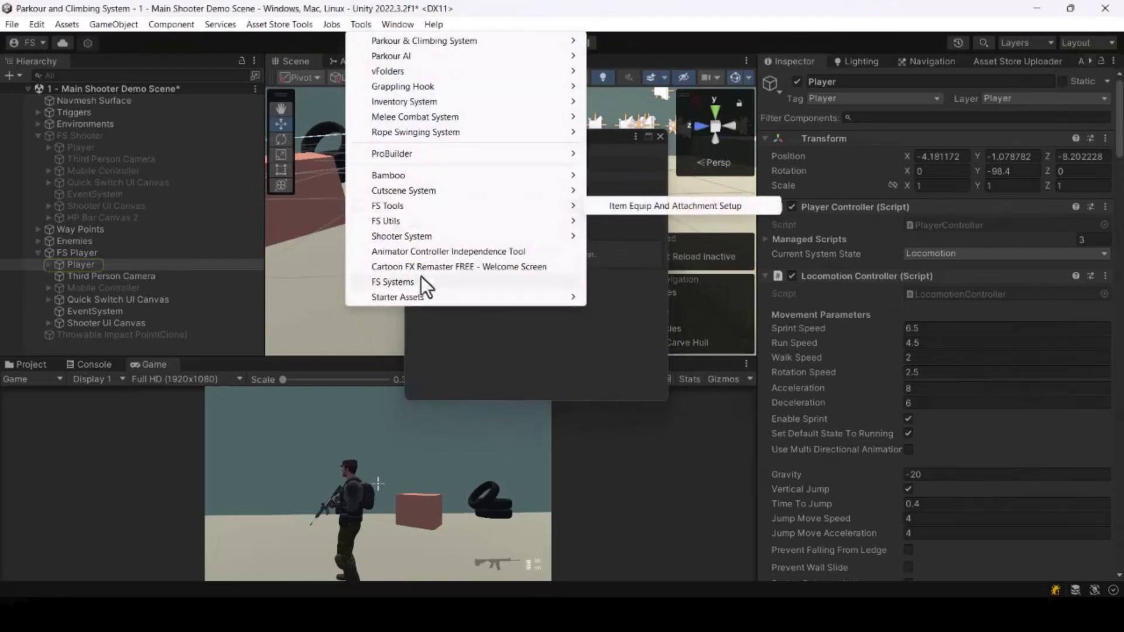
Step: Open the Item Equip And Attachment Setup tool from FS Tools and move its Weapon window off the scene view
mouse_move(397, 204)
click(550, 325)
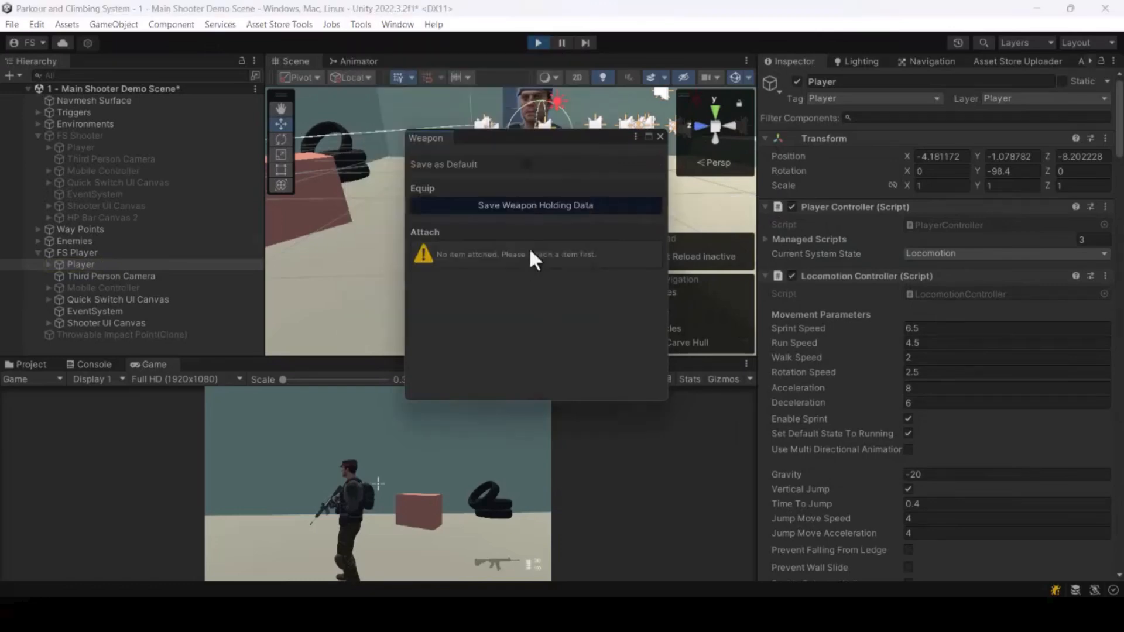
drag(593, 140, 915, 131)
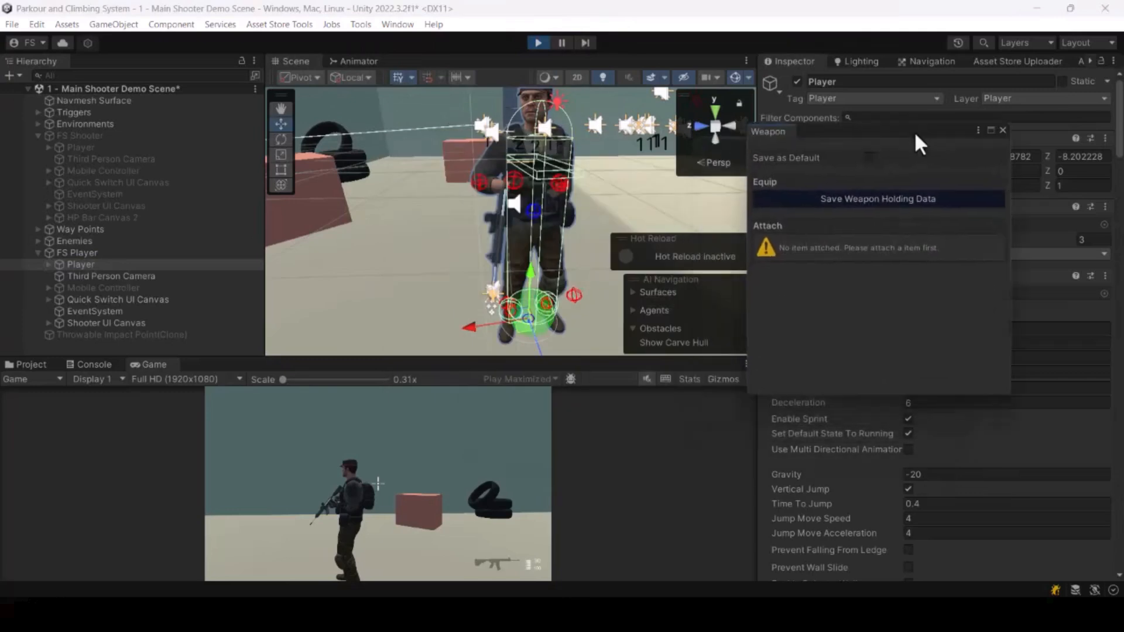
Step: Select the M4 16(Clone) rifle under the player's right hand and rotate it with the Rotate tool
click(497, 223)
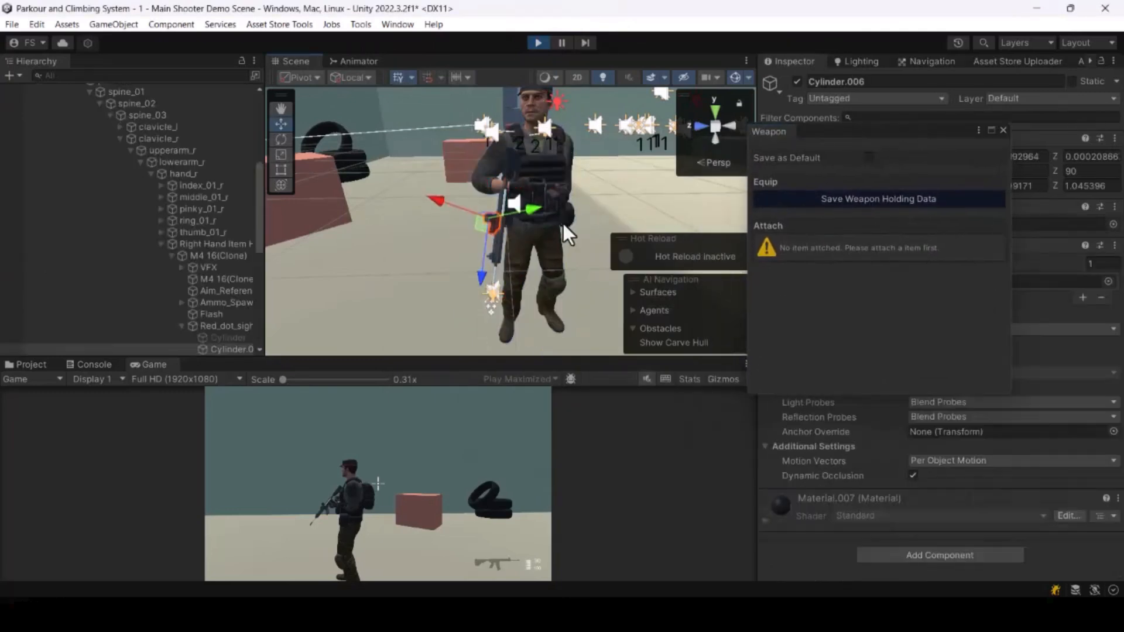
click(208, 256)
right_drag(606, 251, 396, 233)
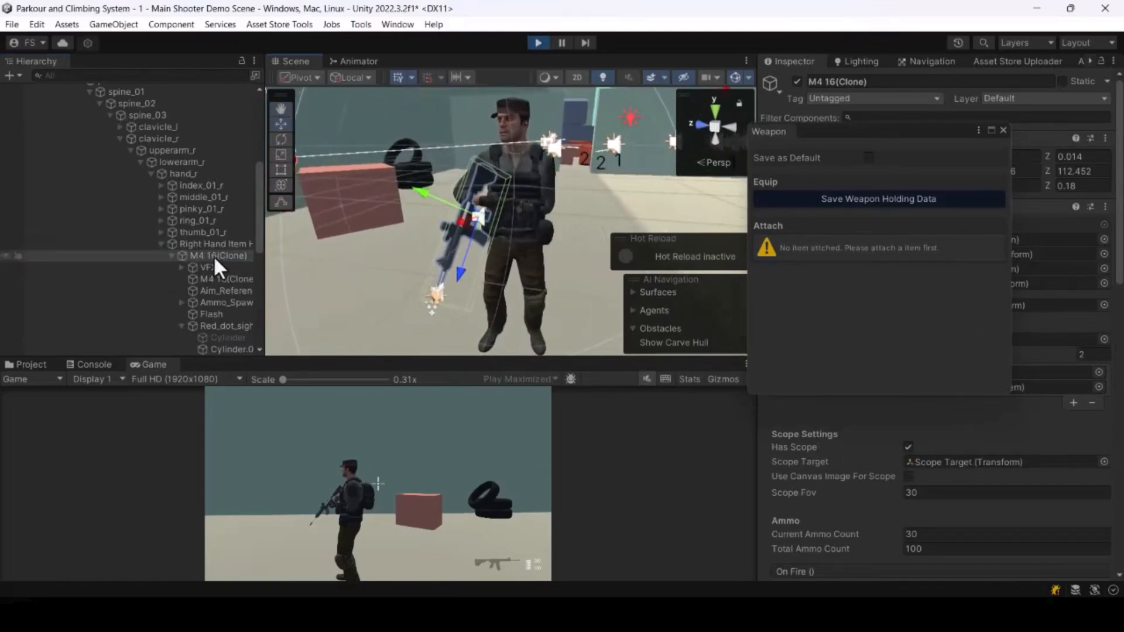
click(230, 280)
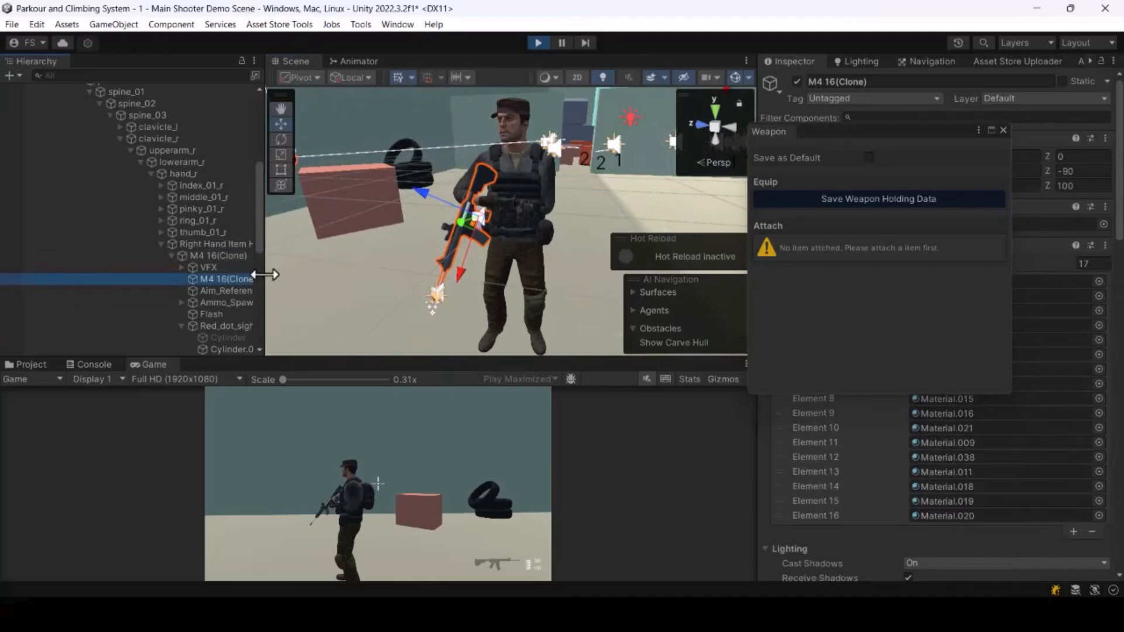
click(208, 254)
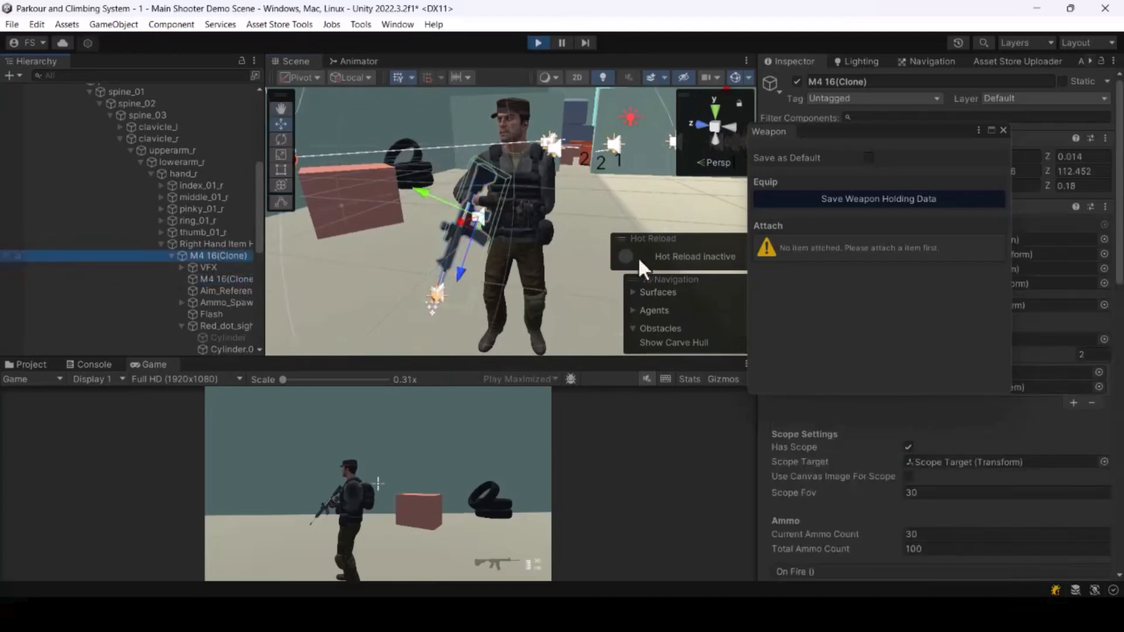
mouse_move(638, 257)
alt+mouse_down()
mouse_move(521, 206)
mouse_move(549, 204)
mouse_move(556, 213)
mouse_move(533, 220)
mouse_move(553, 228)
alt+mouse_up()
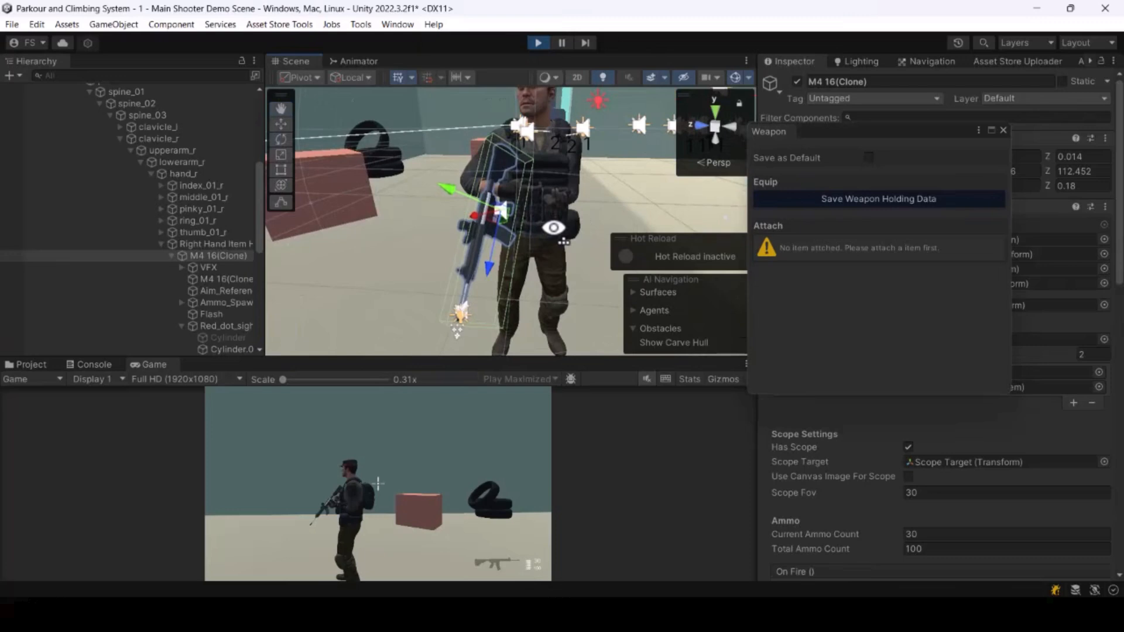
key(e)
drag(505, 254, 591, 194)
right_drag(624, 216, 614, 191)
Step: Keep rotating the M4 16(Clone) rifle so it lies across the player's chest
key(w)
key(d)
key(w)
key(s)
key(a)
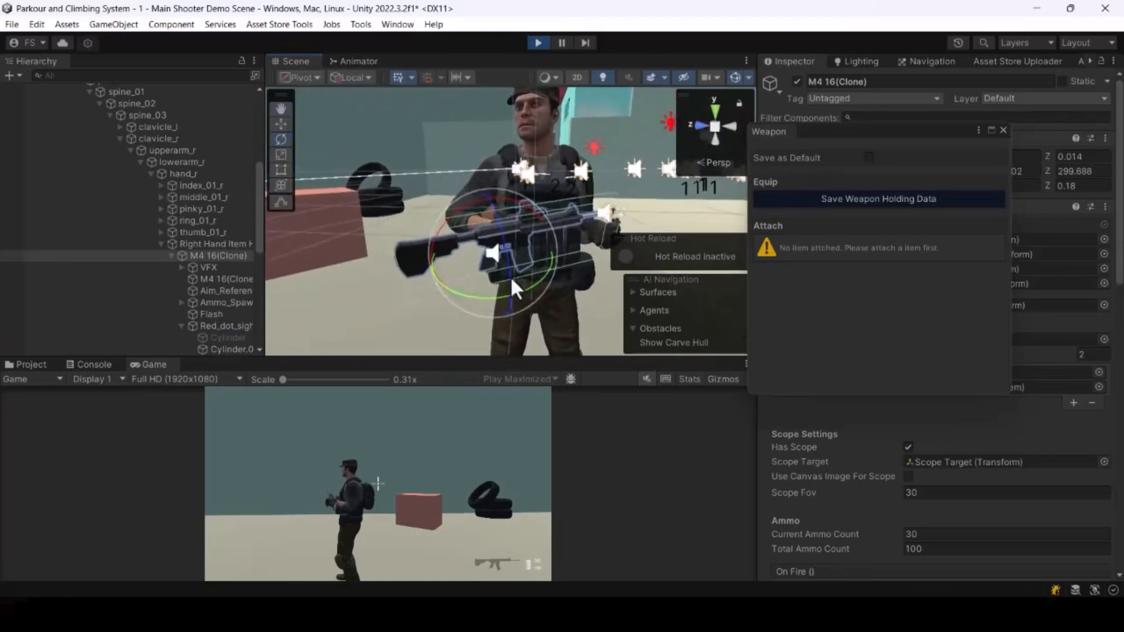
drag(519, 287, 553, 240)
right_drag(602, 156, 510, 218)
key(w)
key(w)
click(214, 280)
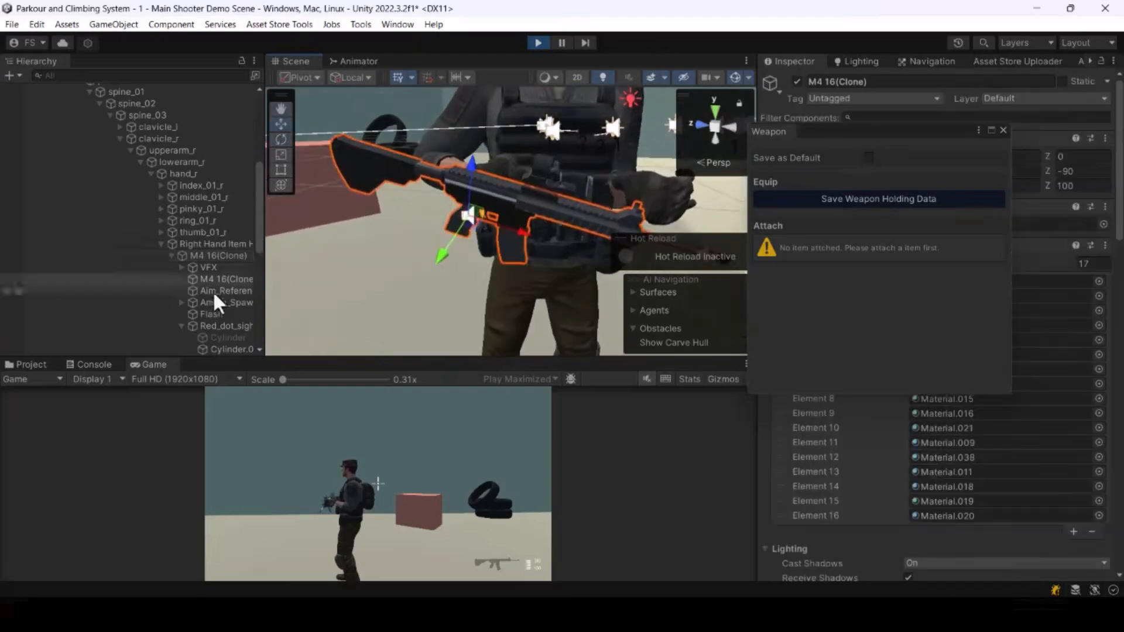
click(219, 255)
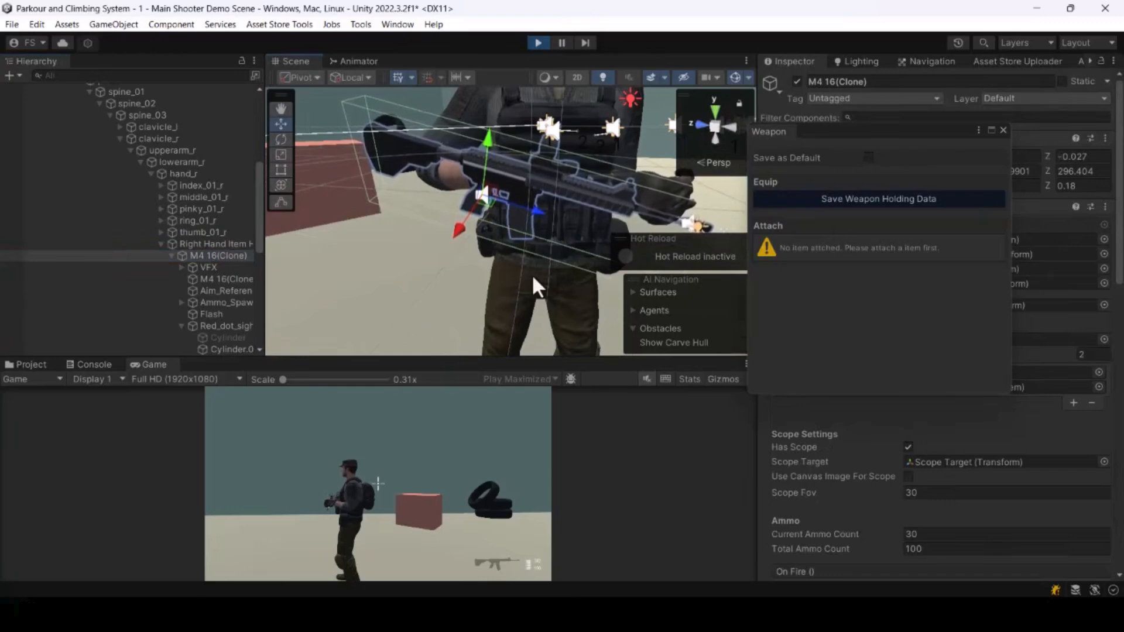
Step: Rotate and move the M4 16(Clone) rifle to line it up with the player's hands
key(e)
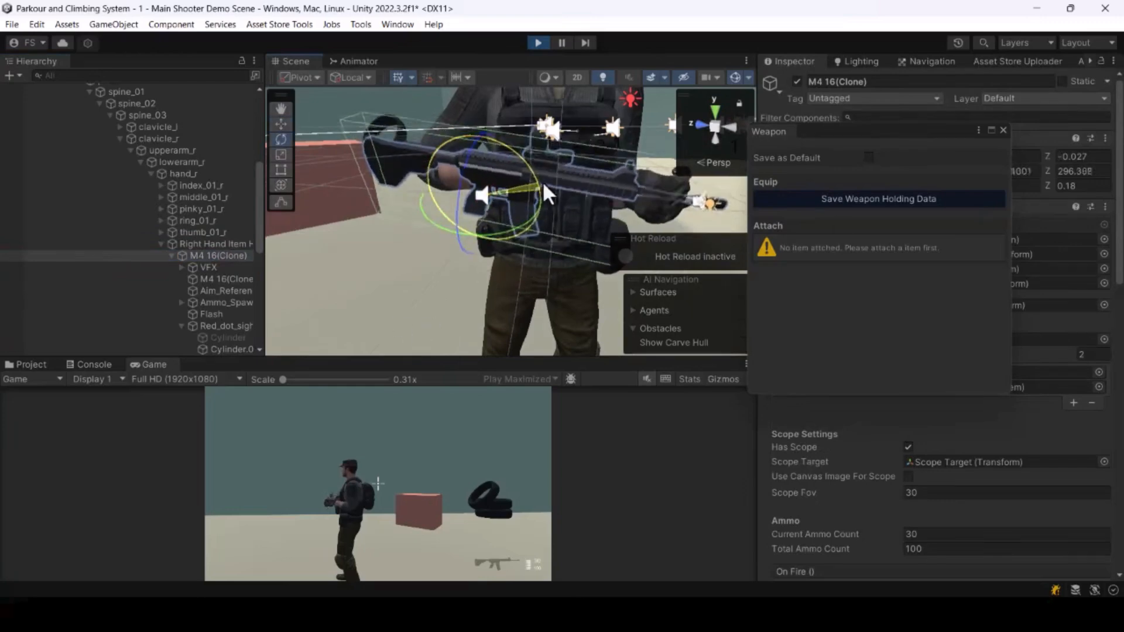
drag(544, 185, 999, 247)
key(w)
key(e)
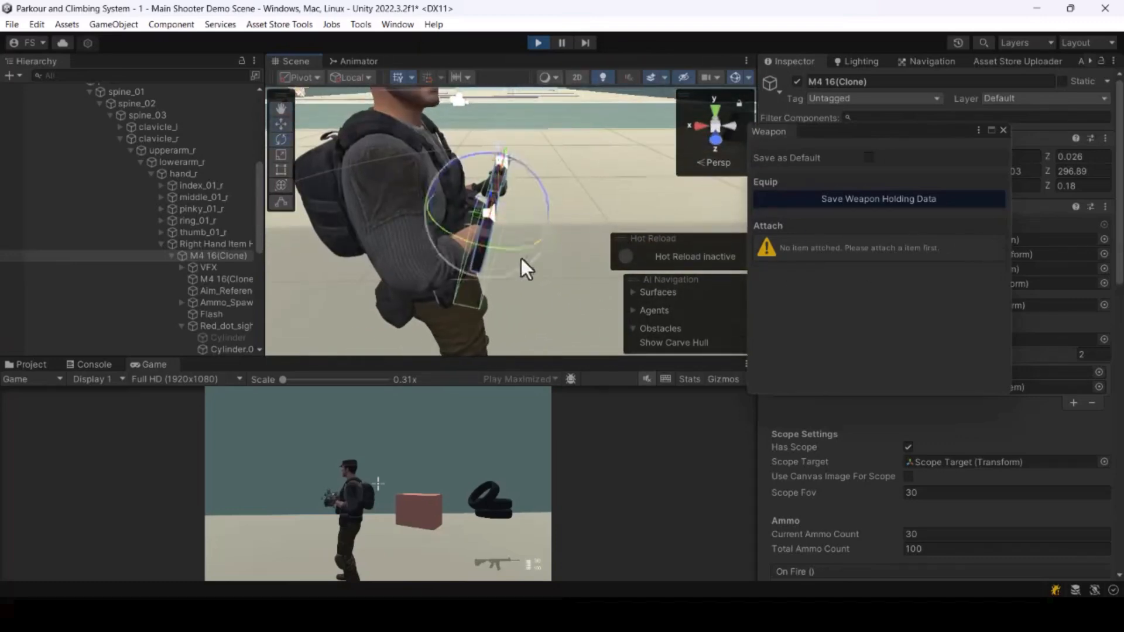
drag(520, 251, 1098, 228)
key(w)
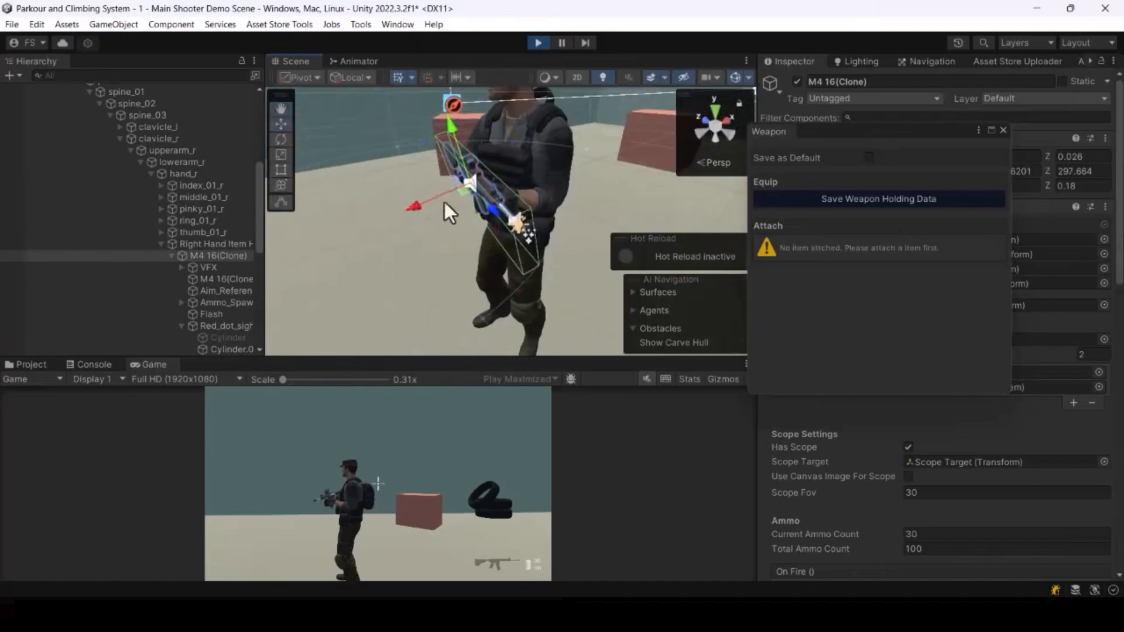
drag(413, 206, 790, 118)
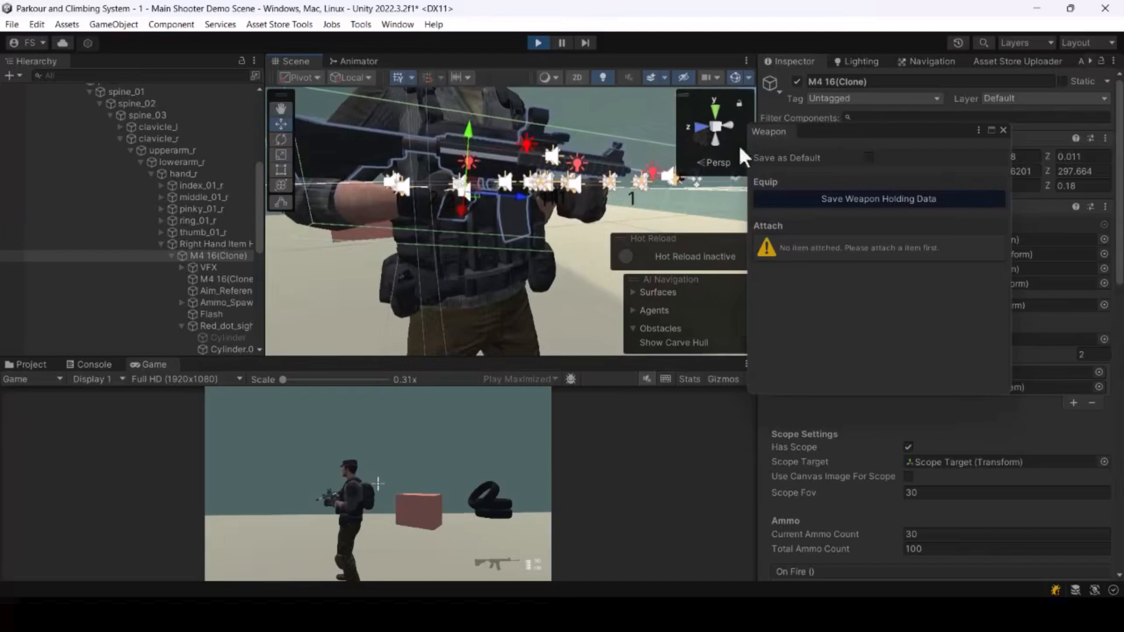
drag(466, 136, 464, 141)
Step: Fine-tune the rifle's position and rotation until both hands grip it in a forward aiming pose
click(736, 79)
drag(521, 196, 357, 205)
drag(447, 209, 683, 187)
key(s)
right_drag(481, 201, 487, 199)
key(w)
drag(507, 178, 501, 185)
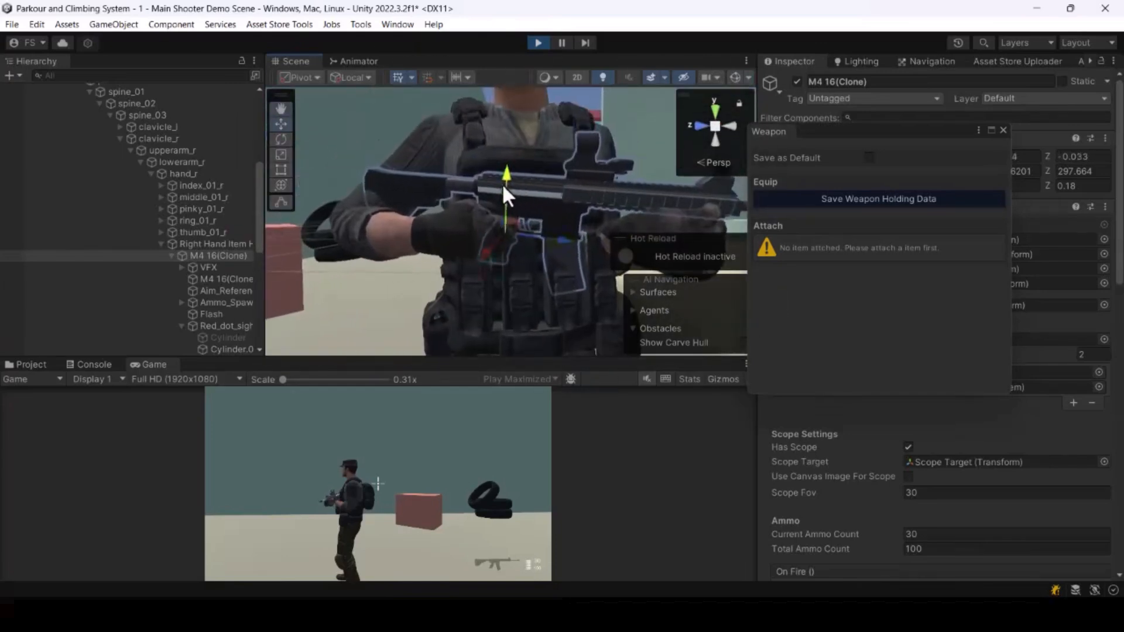
right_drag(676, 227, 693, 275)
key(s)
key(e)
drag(546, 244, 550, 250)
key(w)
right_drag(550, 250, 550, 198)
key(s)
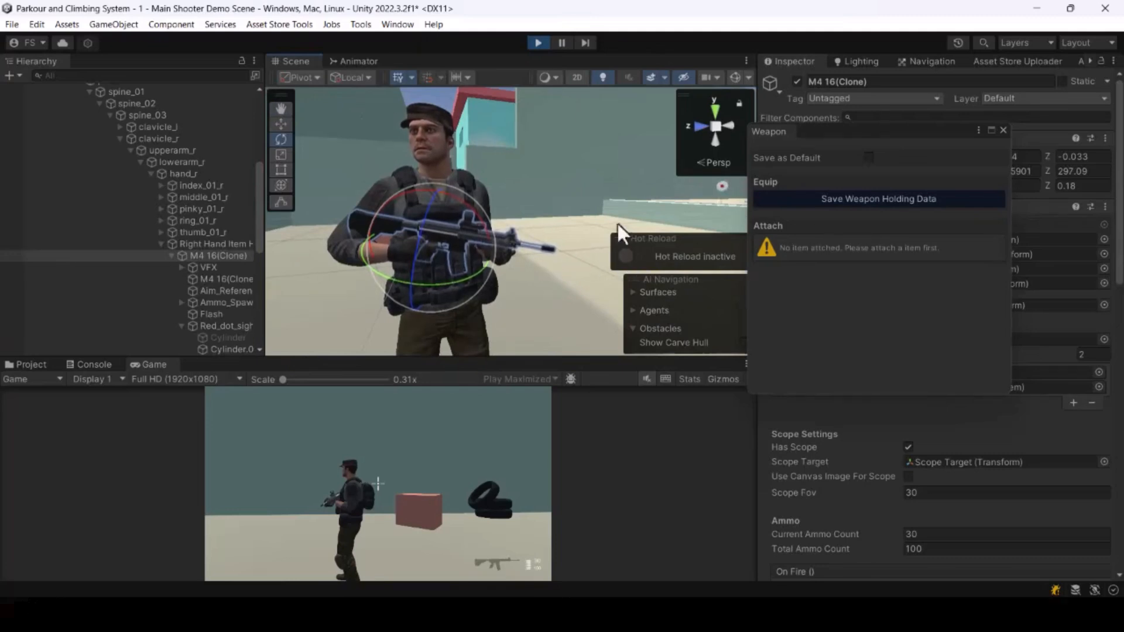
alt+drag(618, 224, 677, 216)
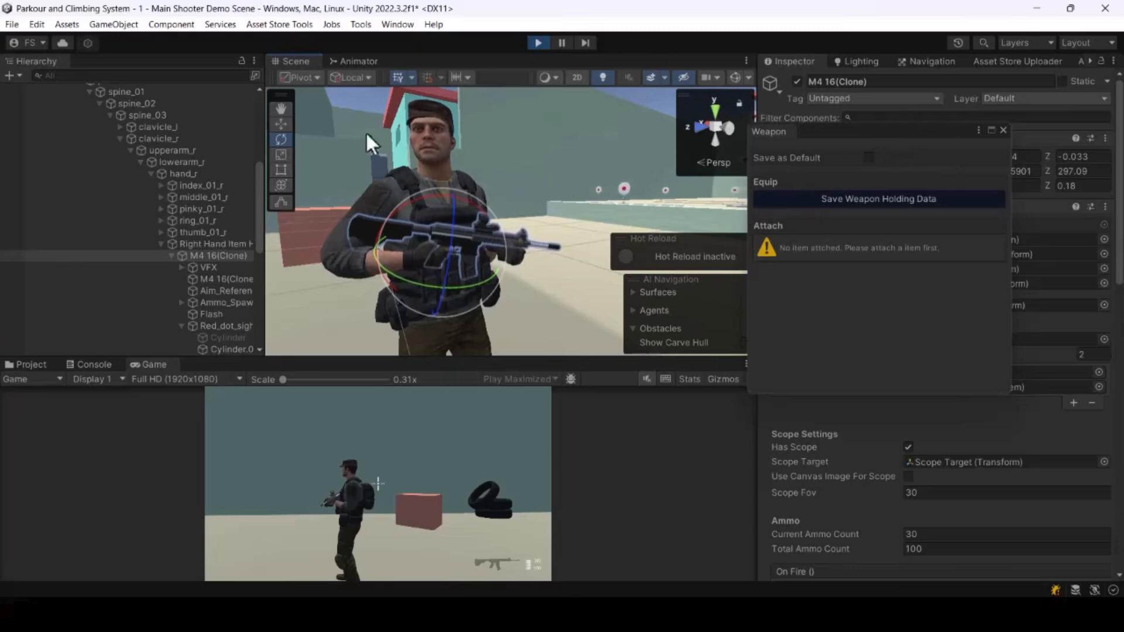
Step: Save the weapon holding data for the M4 16 and close the Weapon setup window
click(865, 198)
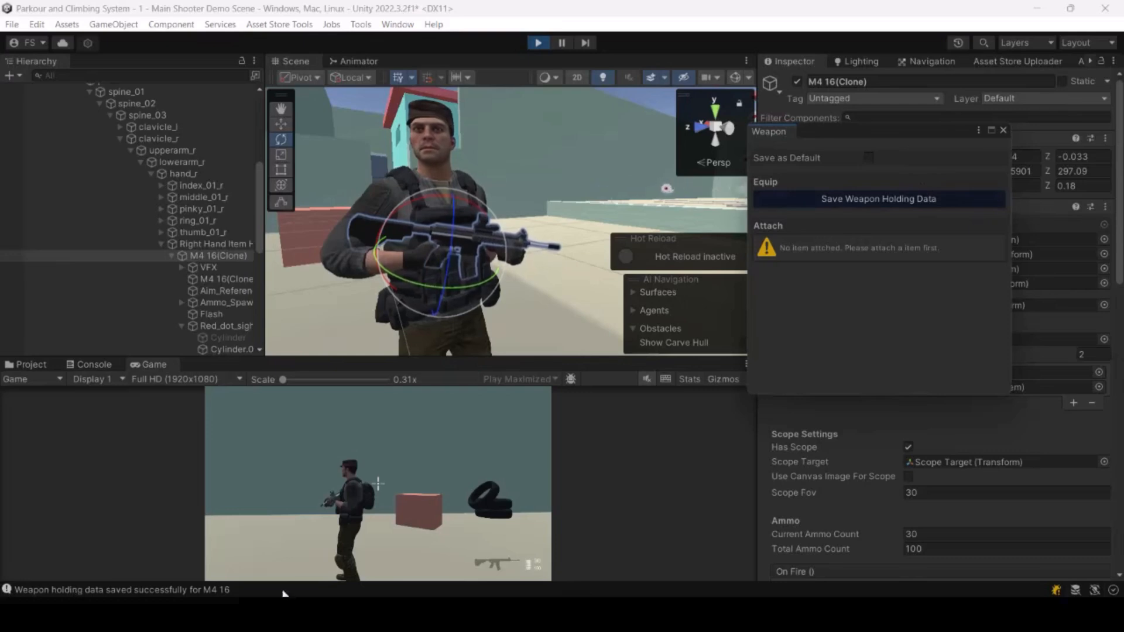
click(1003, 129)
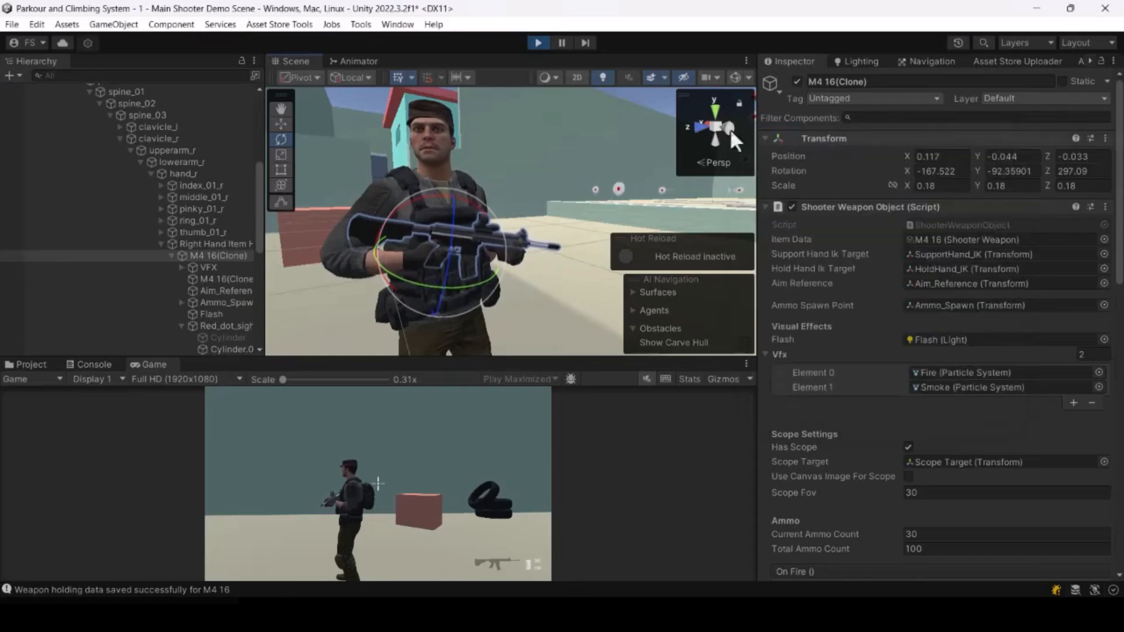
Step: Restart play mode to test the new rifle grip and turn off Maximize for the game view
click(537, 43)
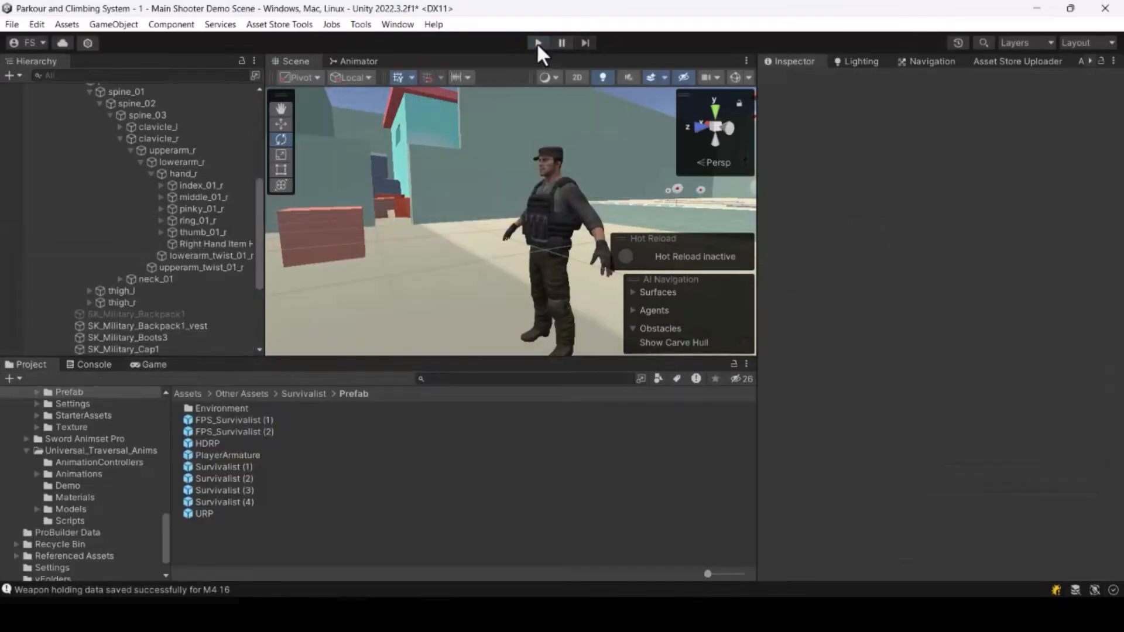
click(537, 43)
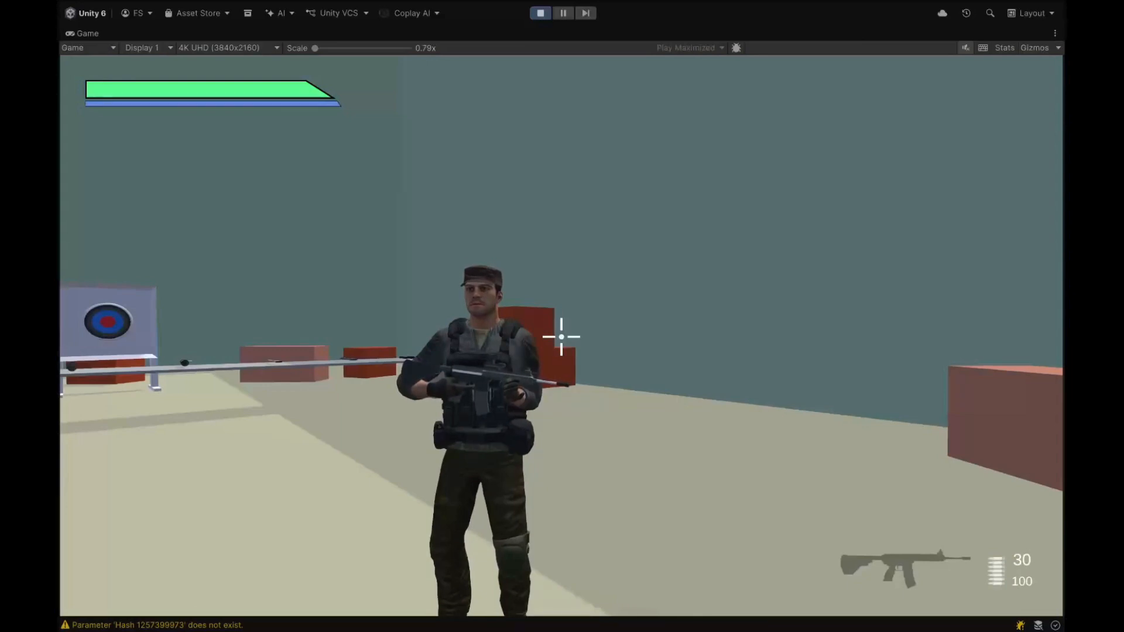
key(Escape)
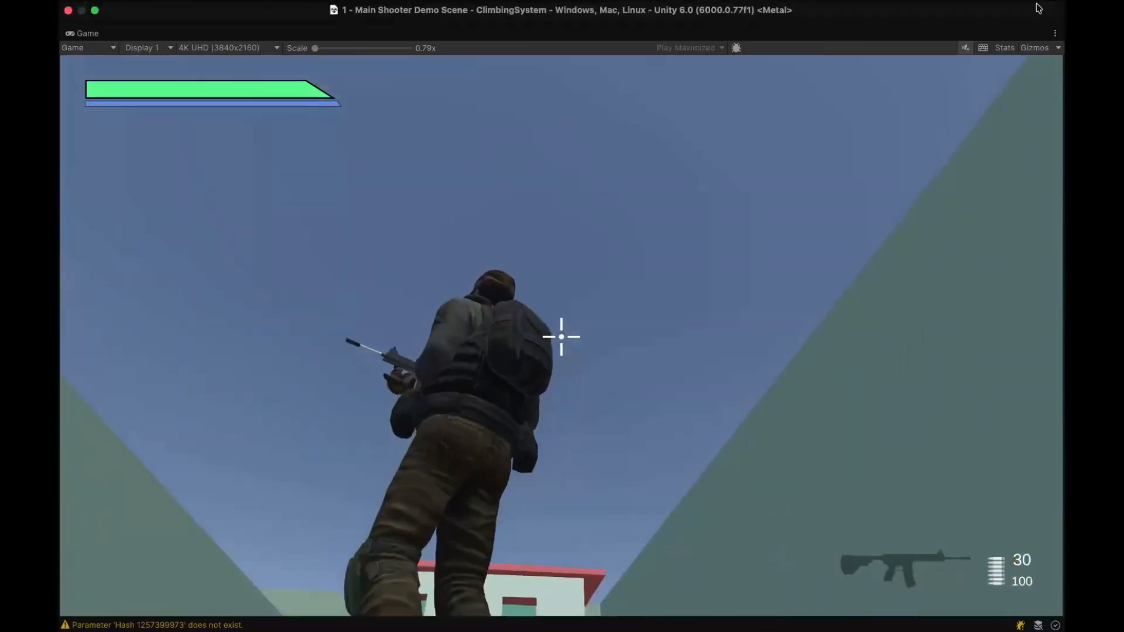
click(1055, 33)
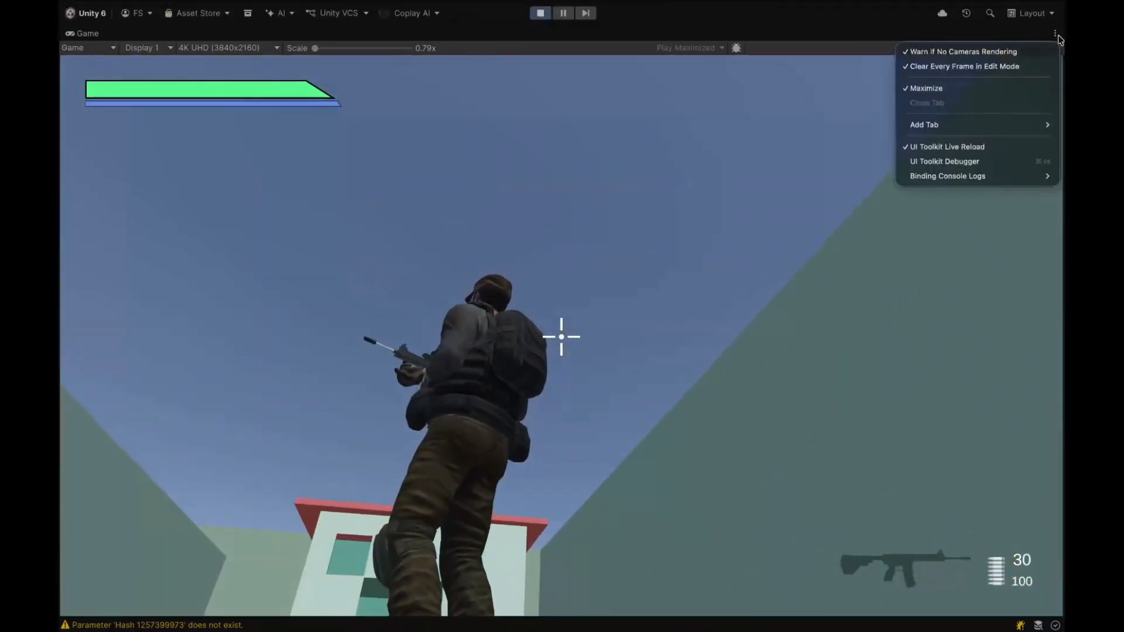
click(925, 88)
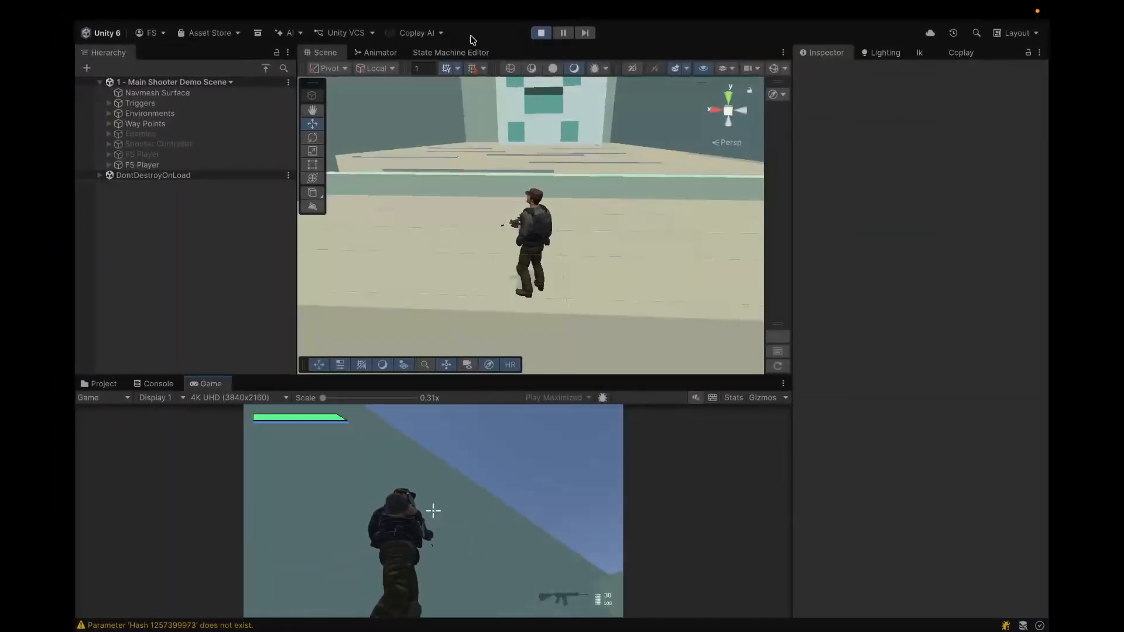
Step: Open the Shooter Hand IK Setup (New Aiming) tool and move its window beside the scene view
mouse_move(474, 5)
click(440, 10)
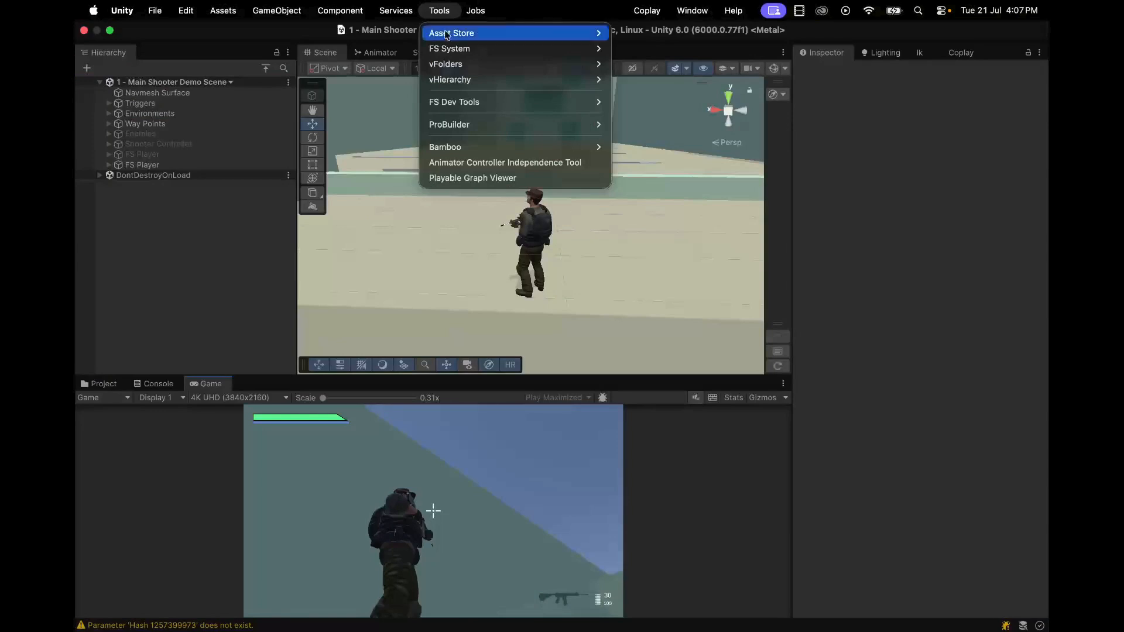
mouse_move(445, 51)
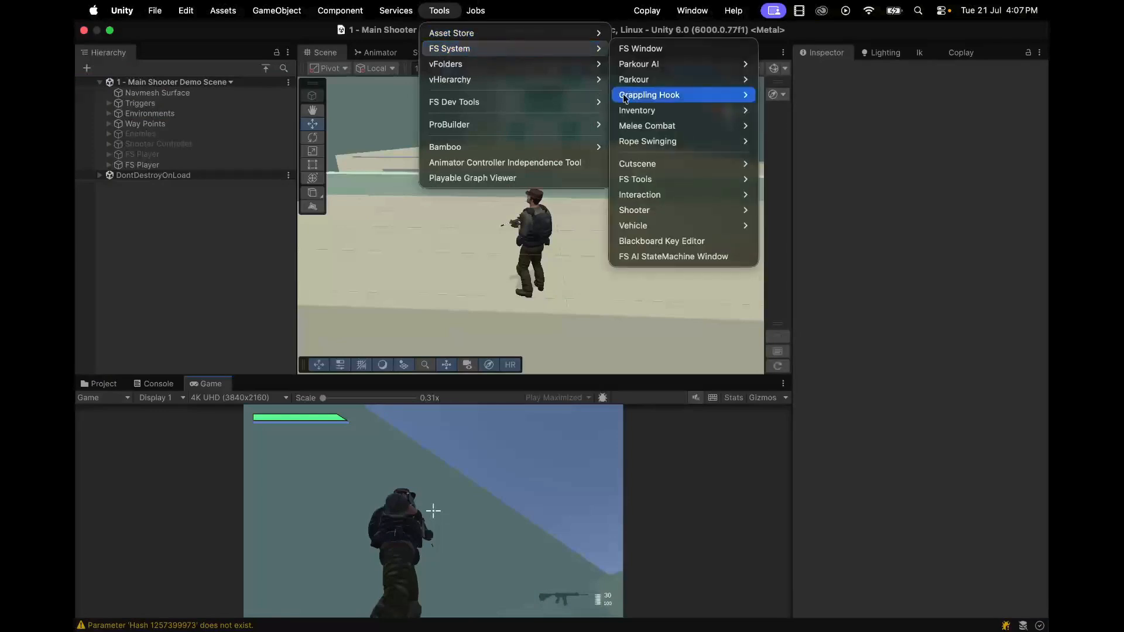
mouse_move(673, 214)
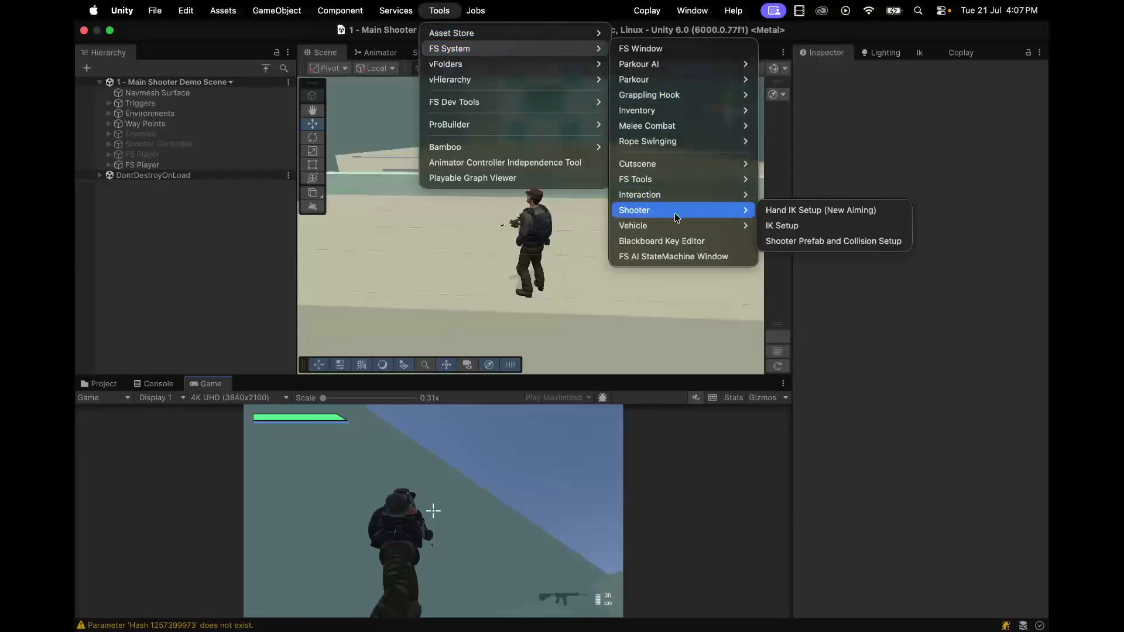
click(830, 212)
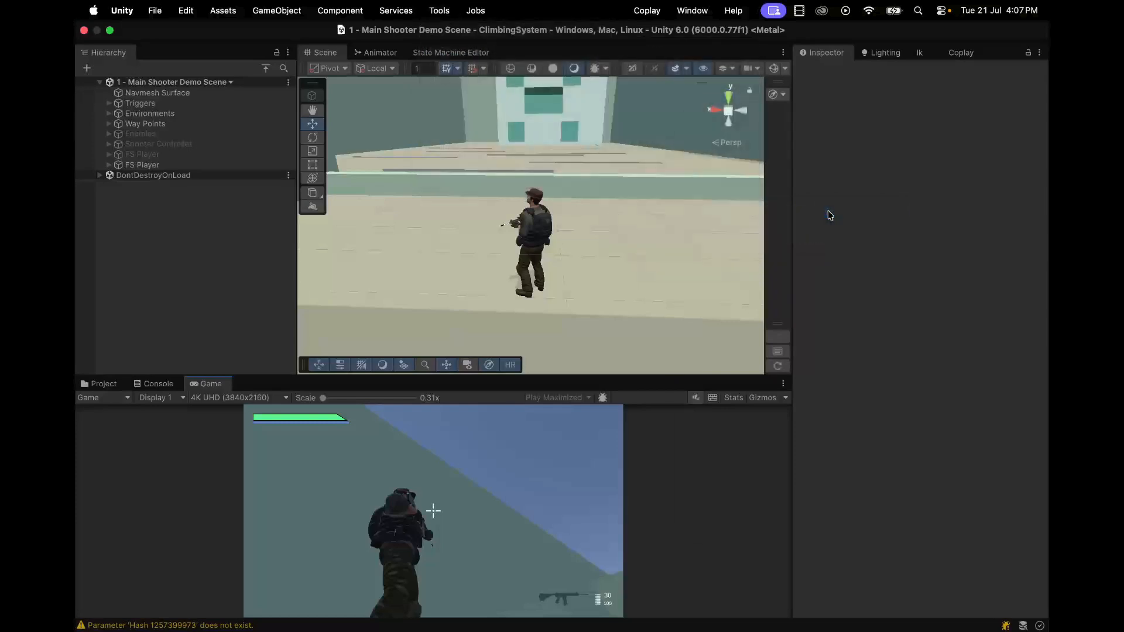
drag(780, 117, 737, 118)
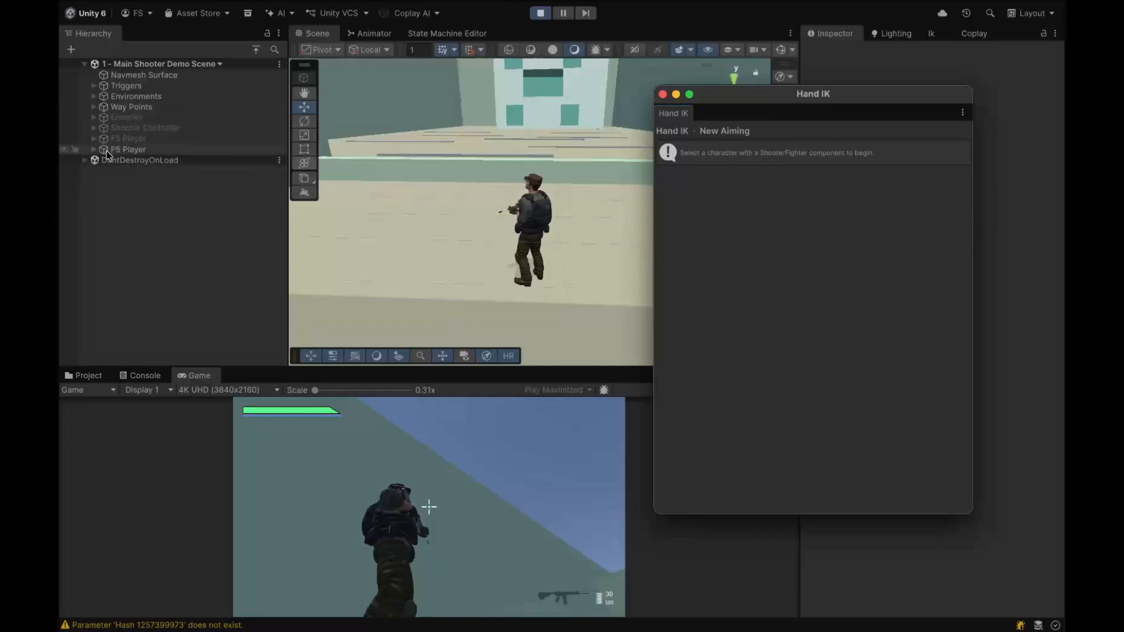
Step: Select the Player object under FS Player and start the Hand IK setup
click(93, 150)
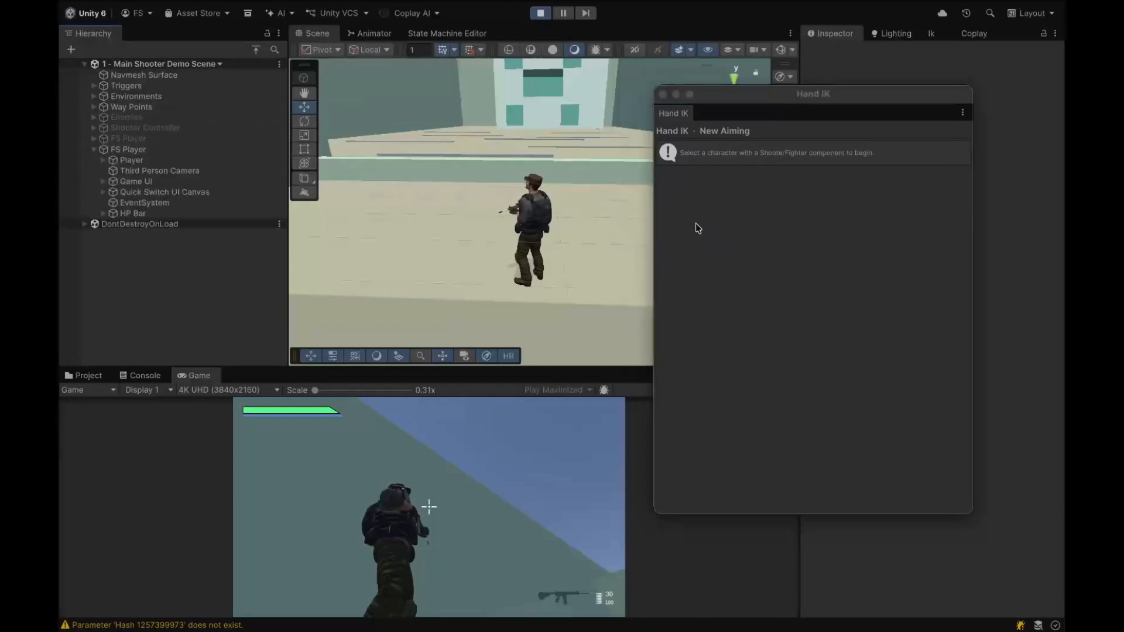
click(128, 163)
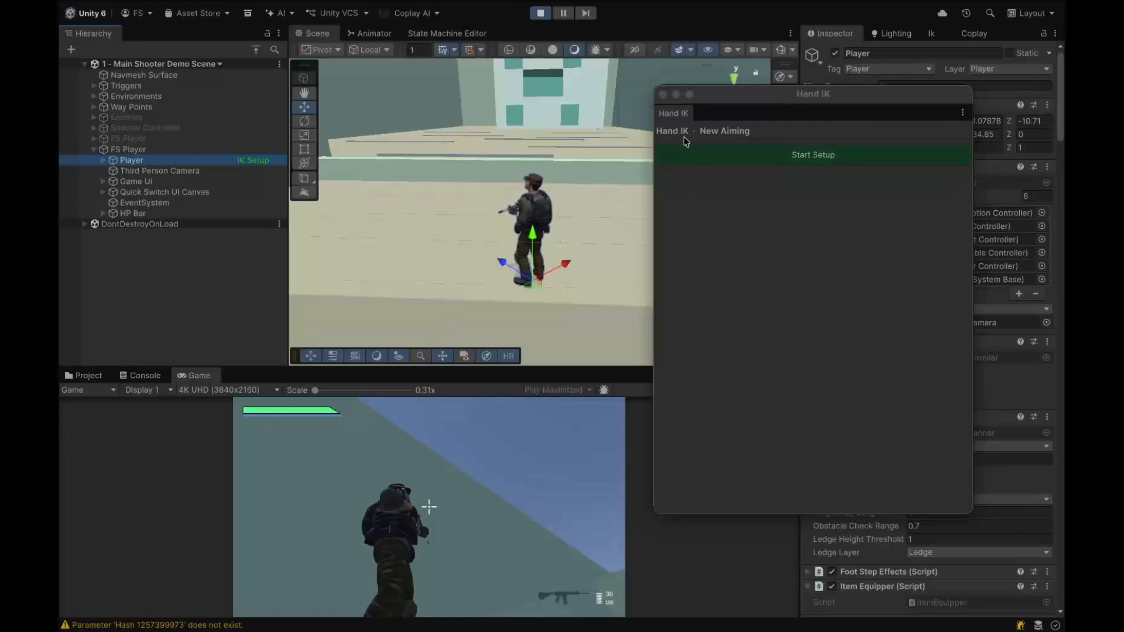
click(811, 156)
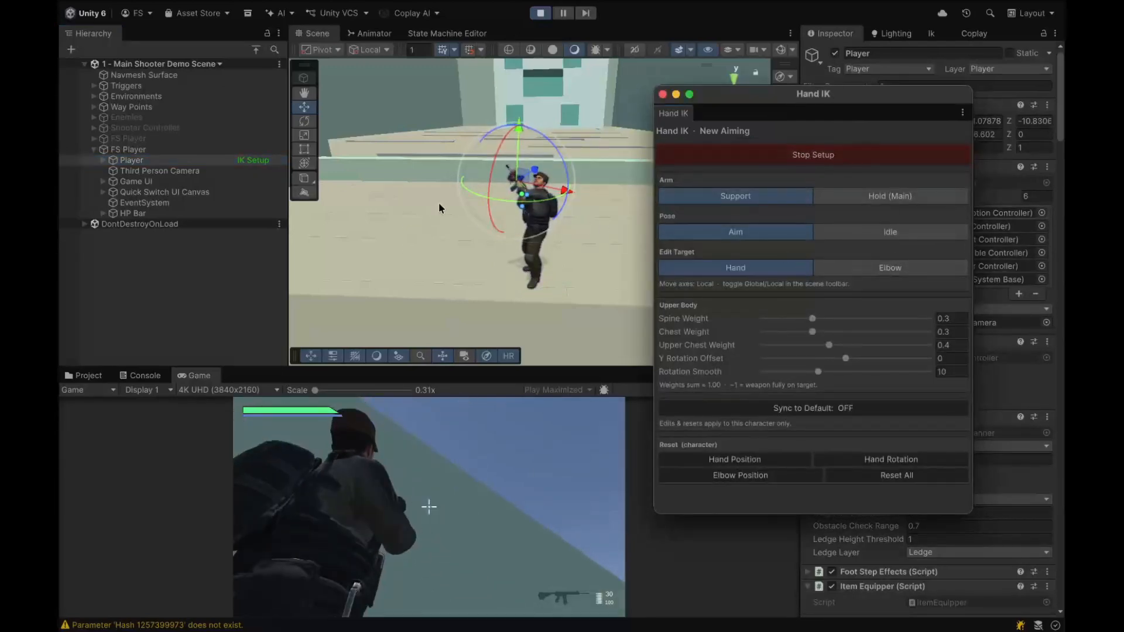
Step: Dock the Hand IK window as a tab beside the Inspector, with the support hand target selected for moving
right_drag(439, 209, 562, 196)
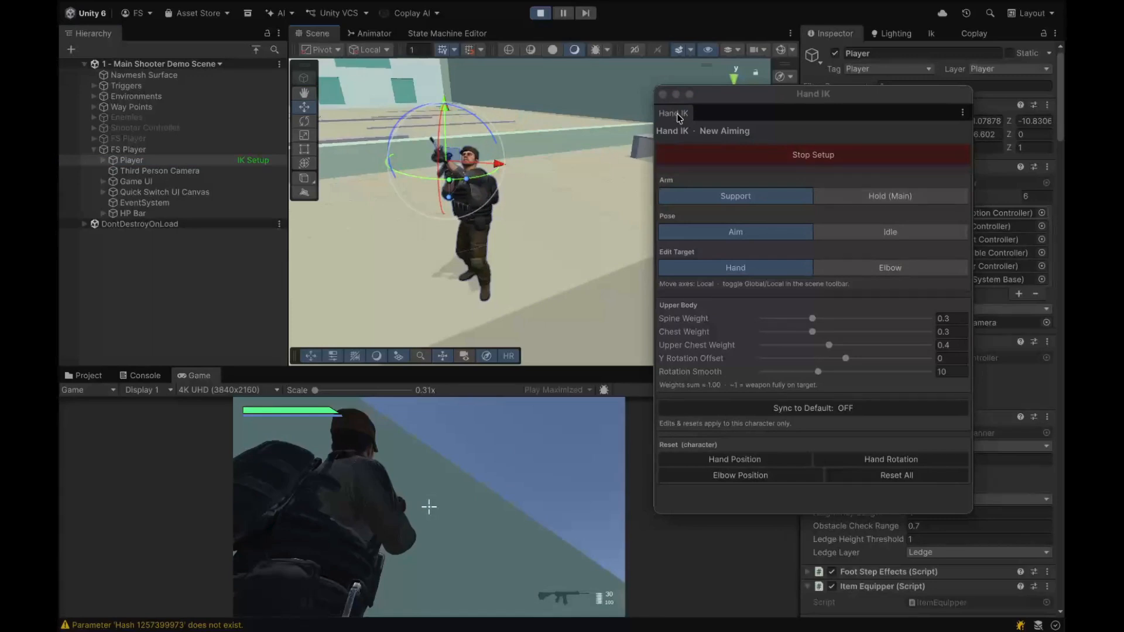
drag(678, 117, 877, 47)
drag(800, 213, 763, 214)
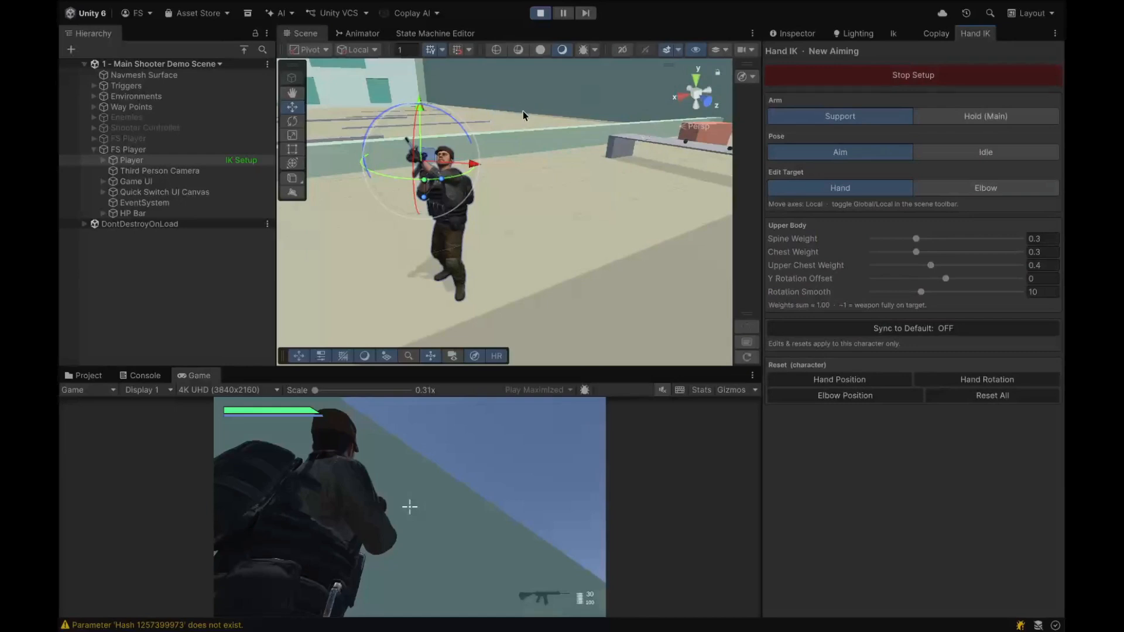
right_drag(524, 123, 805, 201)
key(w)
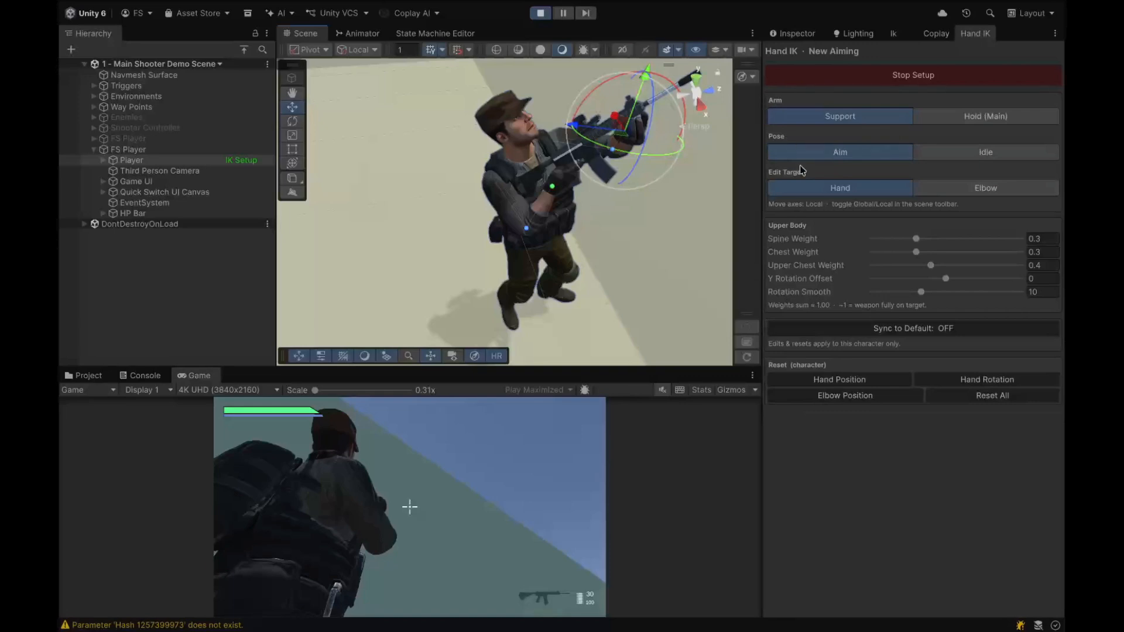
Step: Switch the preview pose to Idle and examine the support hand's grip on the rifle from the front
click(998, 155)
scroll(529, 184, up, 3)
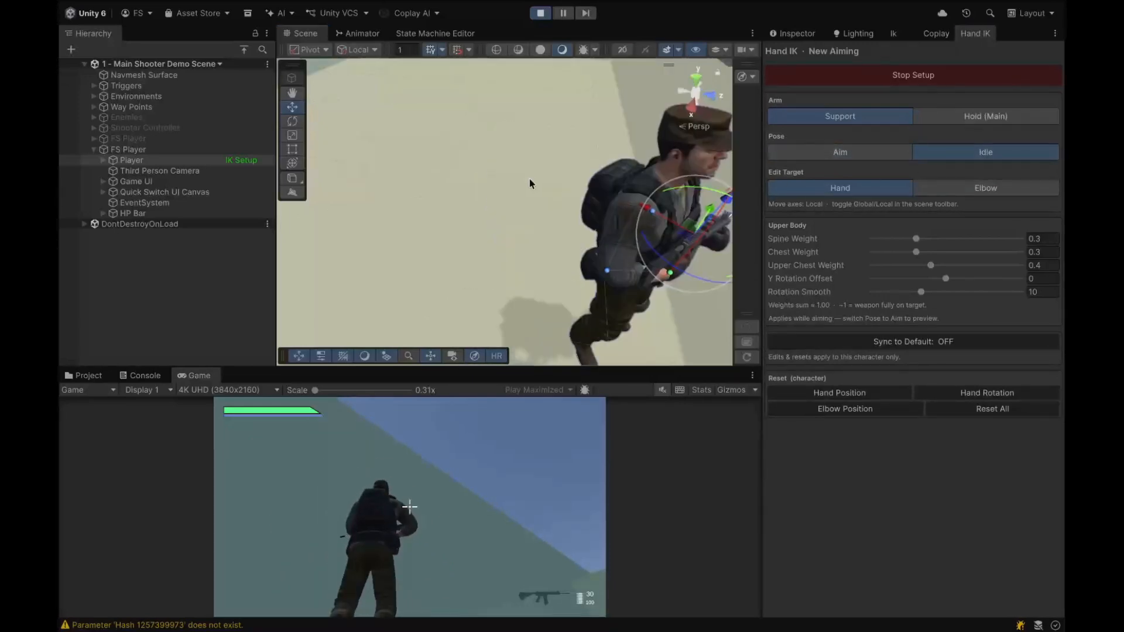
right_drag(597, 187, 513, 126)
key(d)
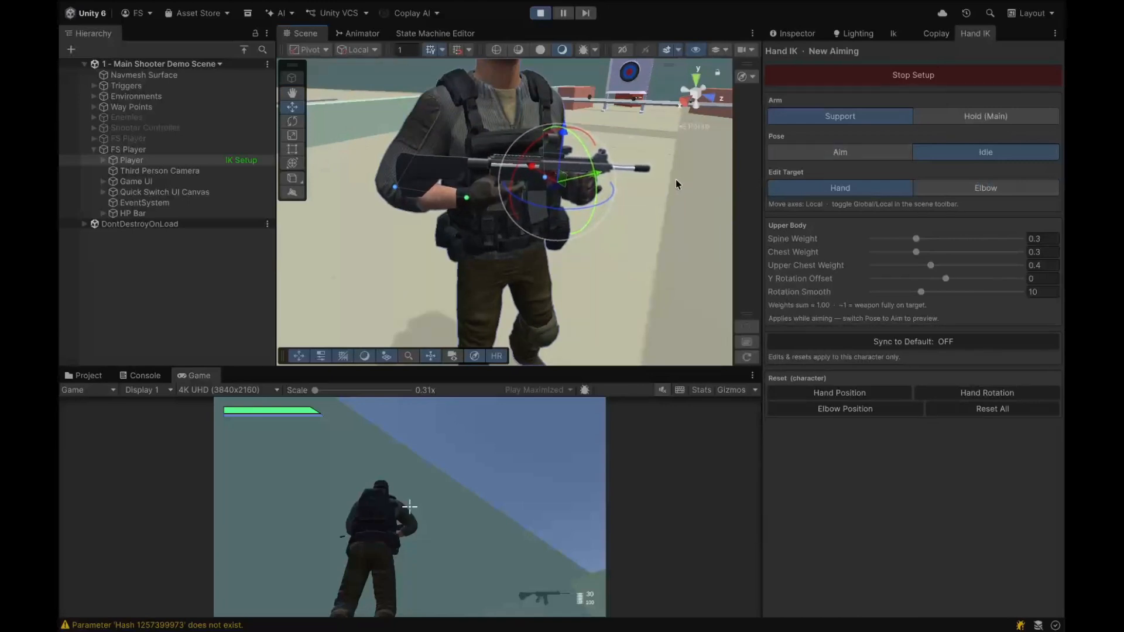
key(w)
right_drag(676, 179, 724, 194)
key(s)
key(a)
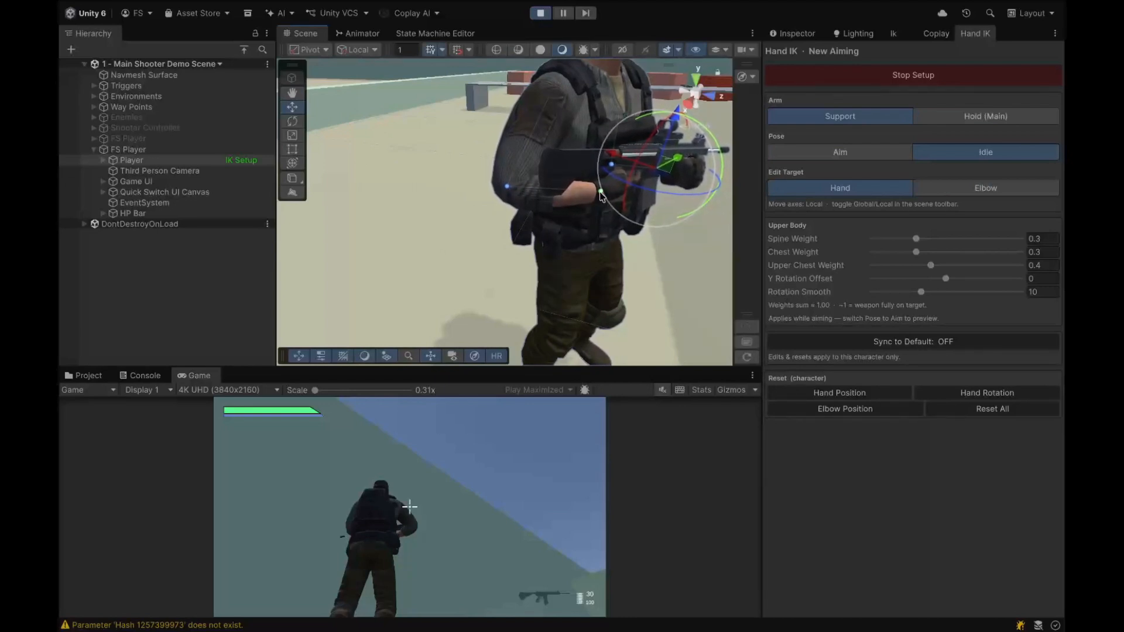
Step: Select the main hand's elbow target and move it to reposition the right arm in the Idle pose
click(601, 192)
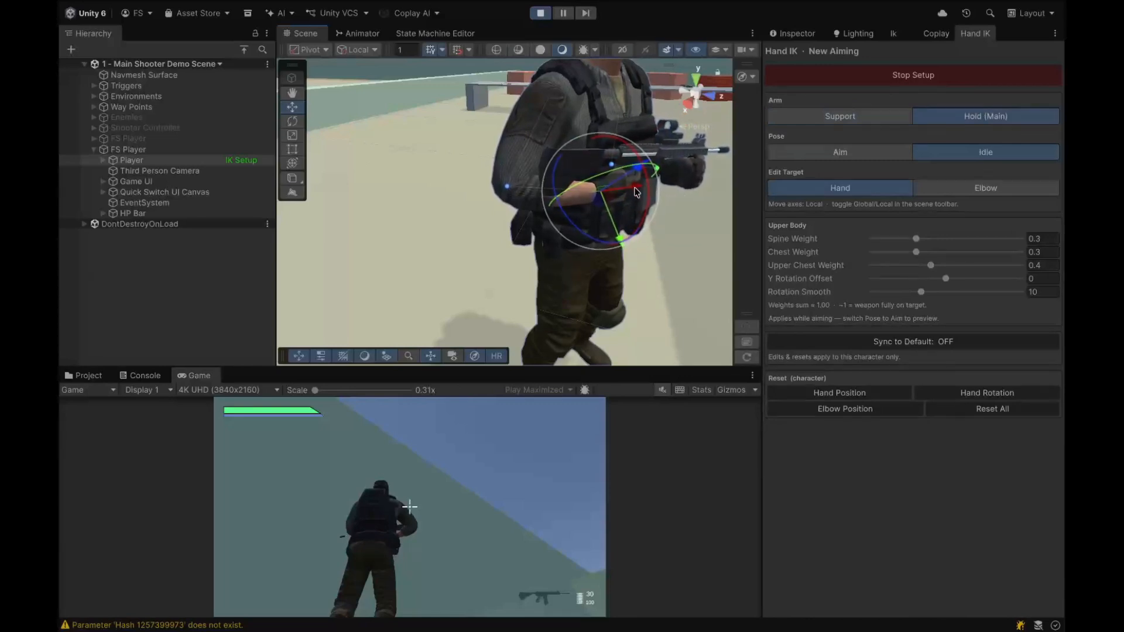
click(506, 187)
mouse_move(461, 199)
mouse_down()
mouse_move(444, 208)
mouse_move(500, 209)
mouse_move(477, 214)
mouse_up()
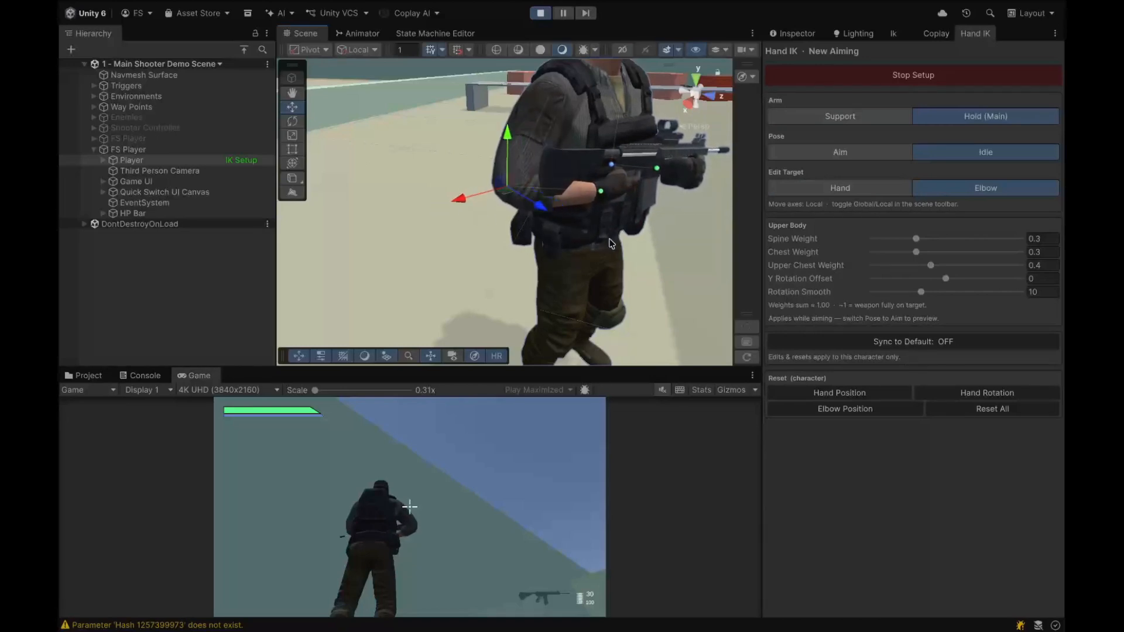
alt+drag(572, 236, 530, 215)
alt+drag(505, 208, 515, 215)
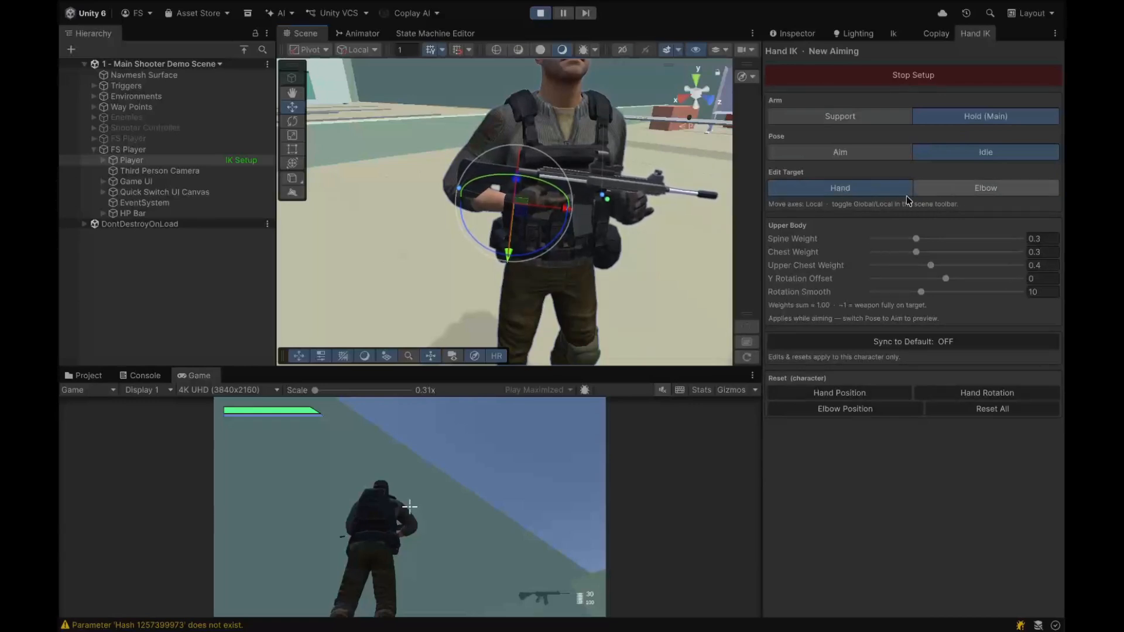
Step: Switch the edit target back to Hand and compare the support and main hand targets on the rifle
click(875, 189)
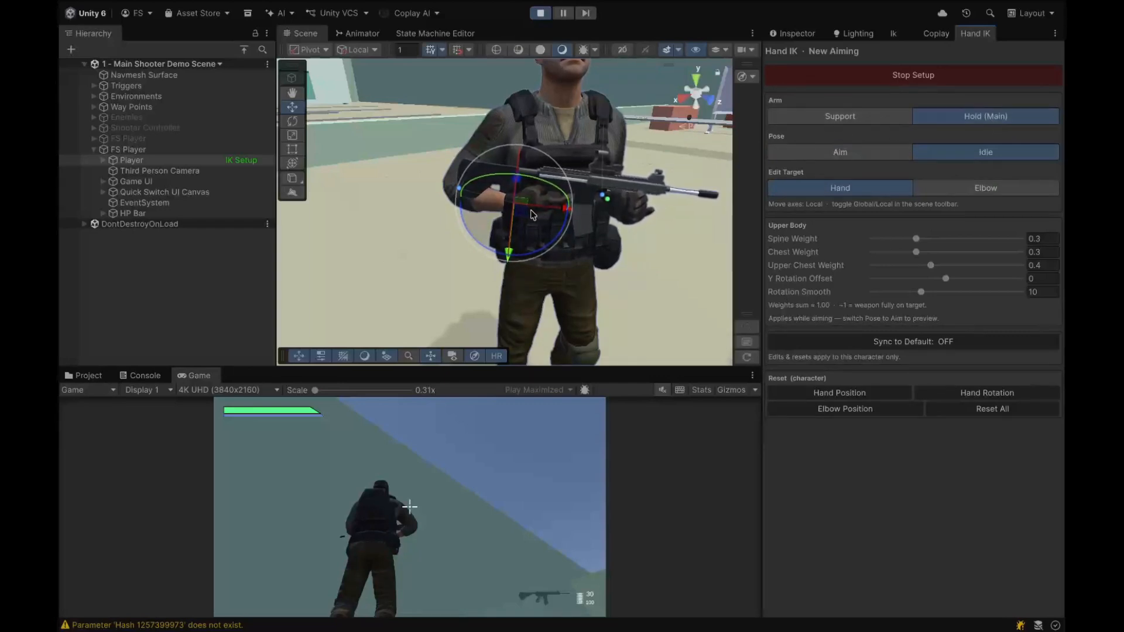
click(828, 114)
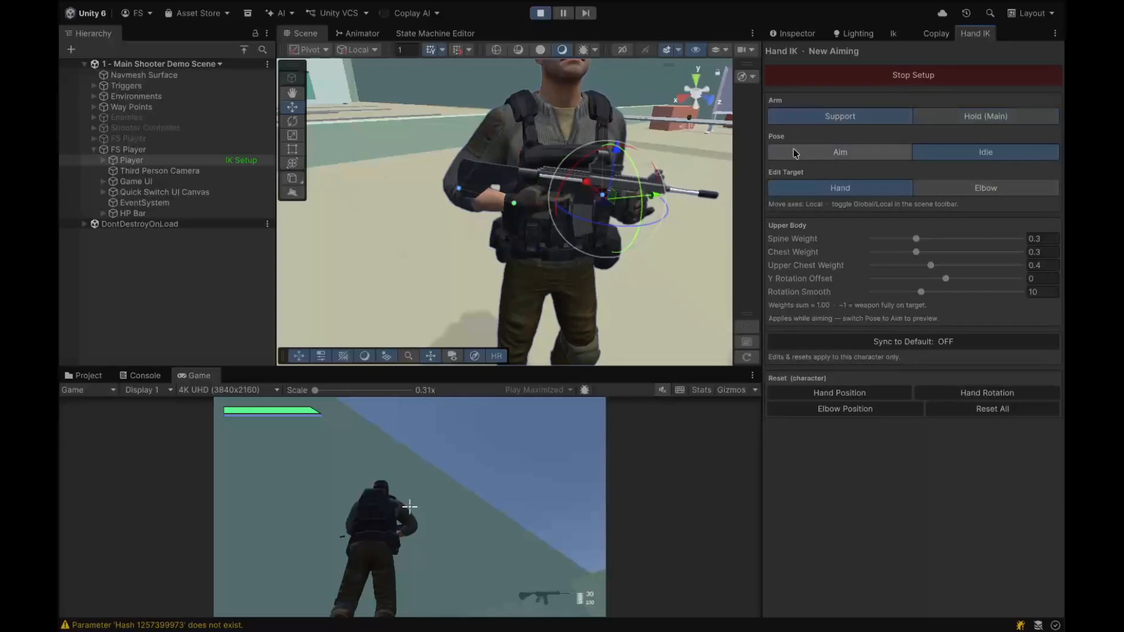
click(995, 117)
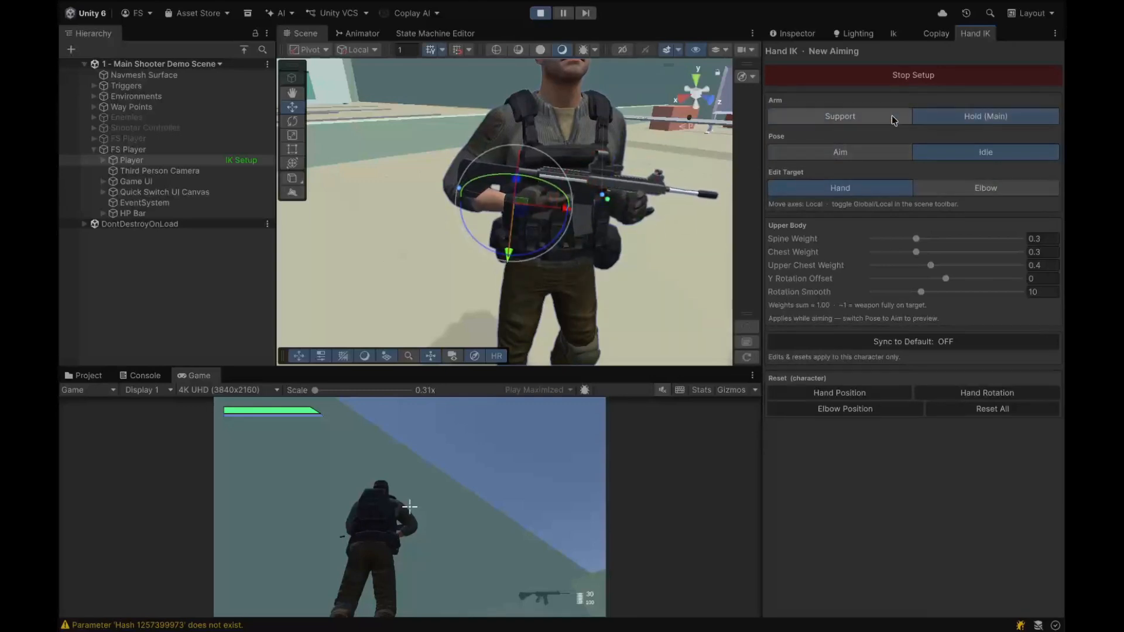
click(864, 119)
click(953, 119)
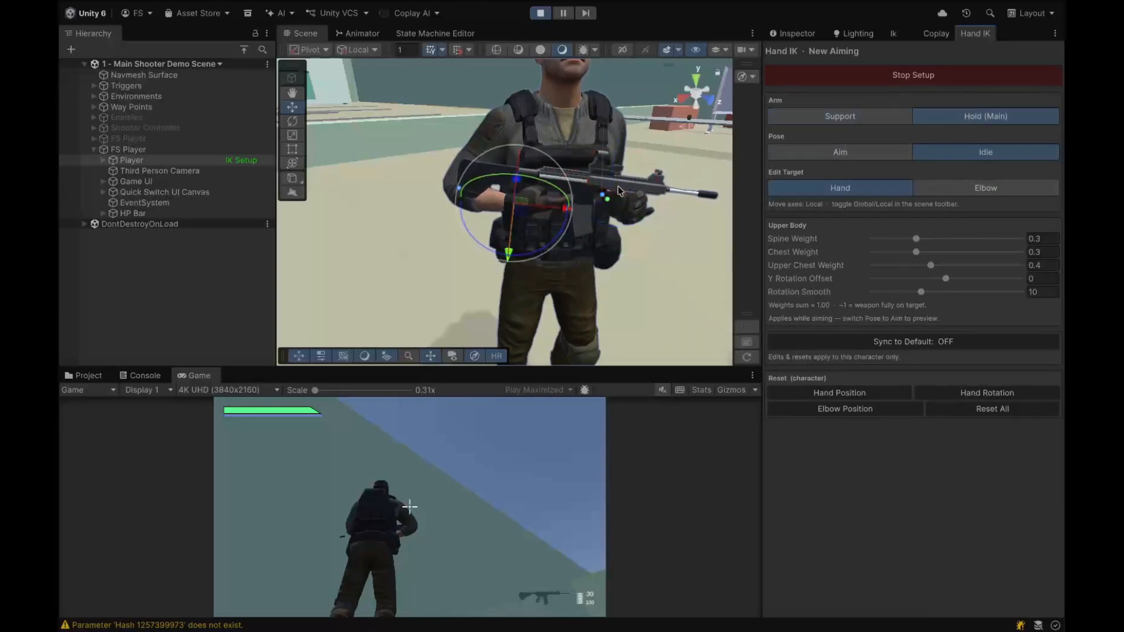
mouse_move(631, 197)
right_down()
mouse_move(645, 193)
mouse_move(628, 190)
right_up()
key(w)
key(d)
key(s)
key(a)
key(w)
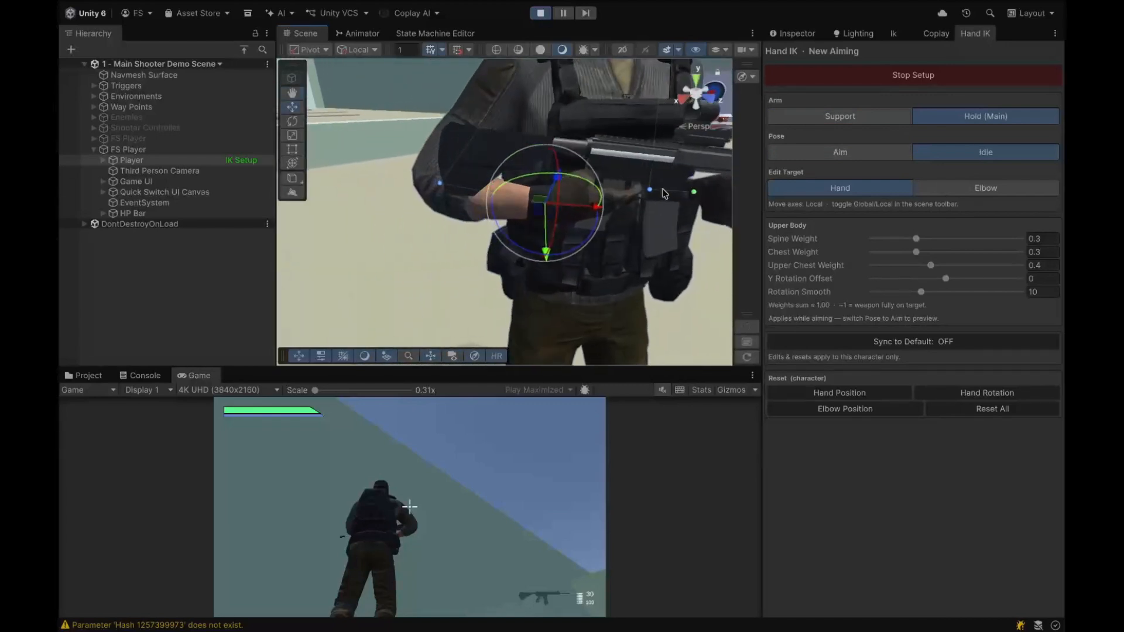
Step: Set the move axes to Global and shift the main hand target slightly forward on the rifle grip
click(698, 192)
key(d)
right_drag(688, 217, 654, 208)
key(s)
alt+drag(654, 208, 954, 221)
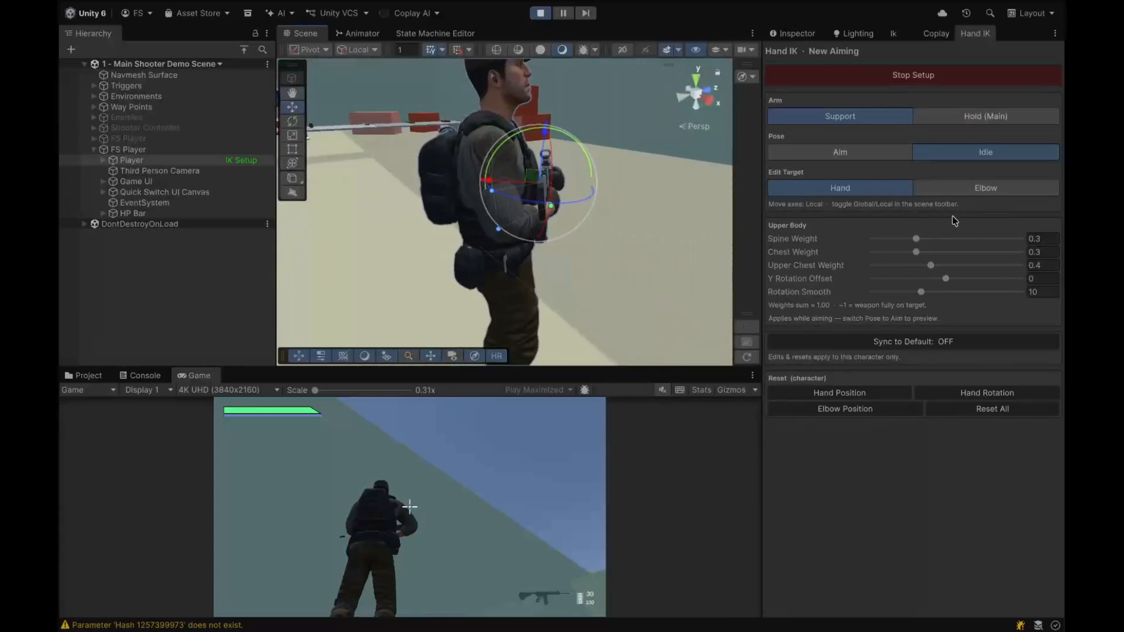
click(551, 207)
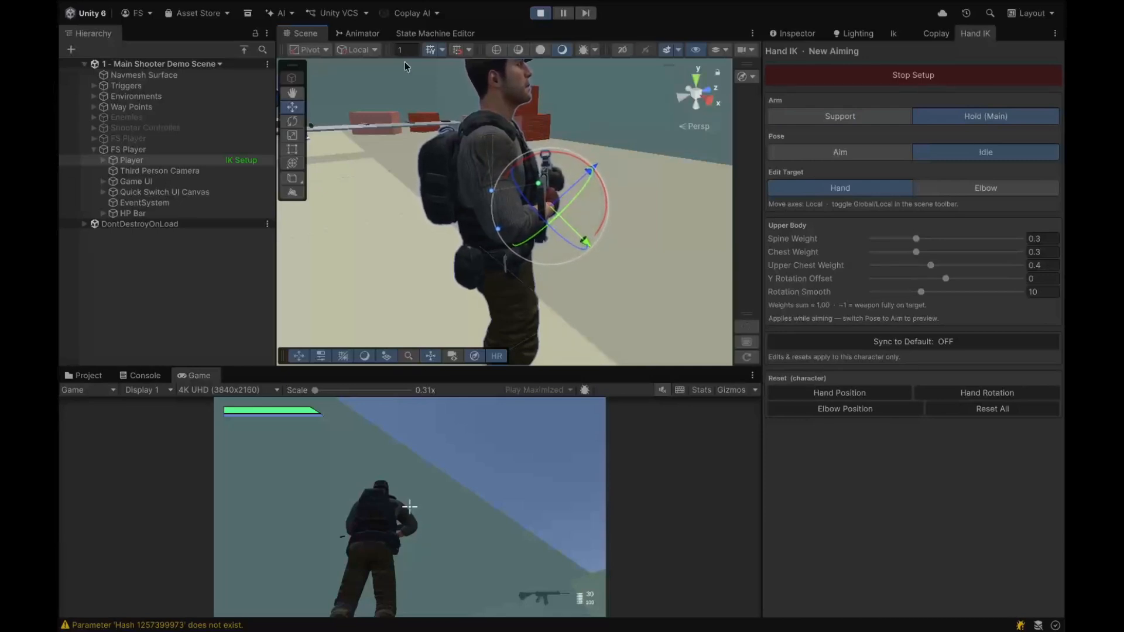
click(362, 51)
click(361, 69)
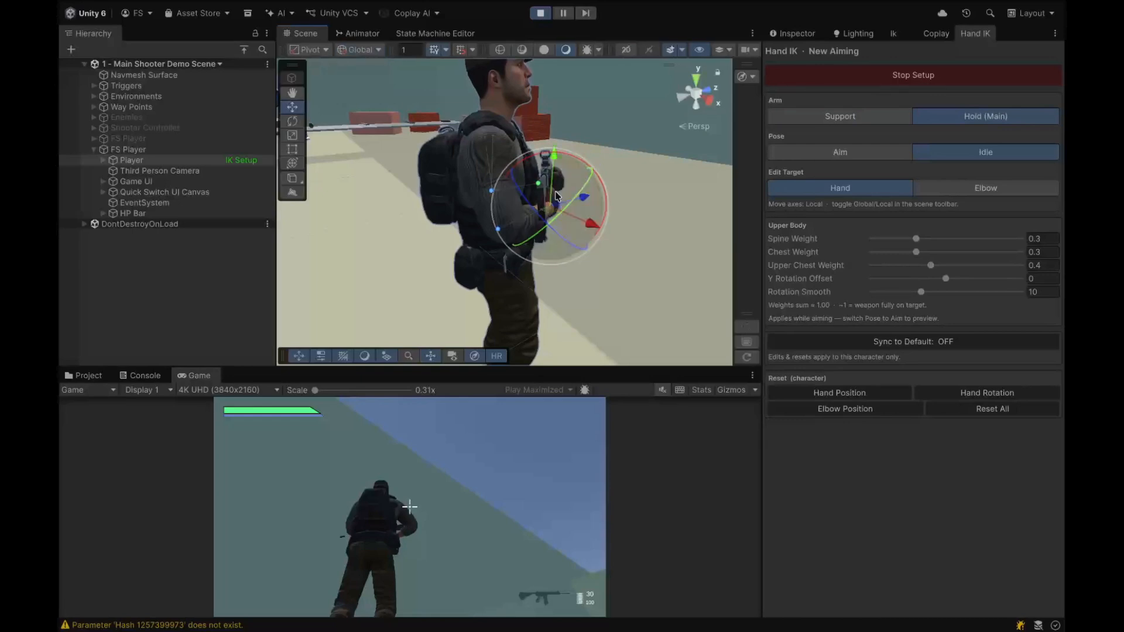
drag(561, 206, 579, 207)
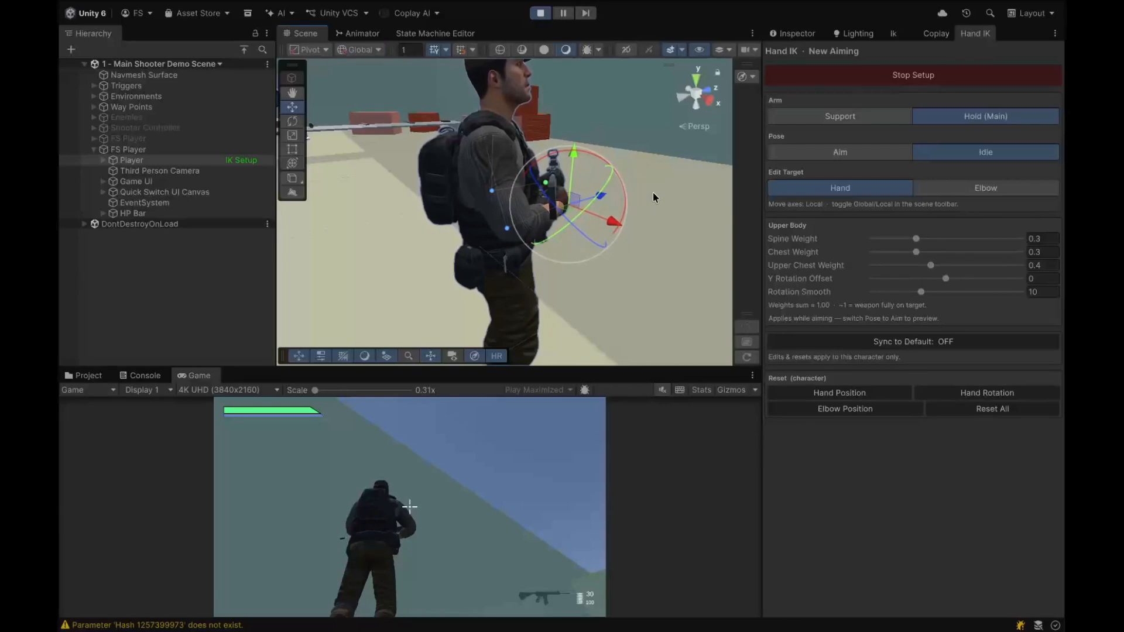
Step: Select the support hand target, toggle to Local axes, and move it along the rifle's handguard
key(d)
right_drag(652, 192, 355, 181)
key(w)
key(d)
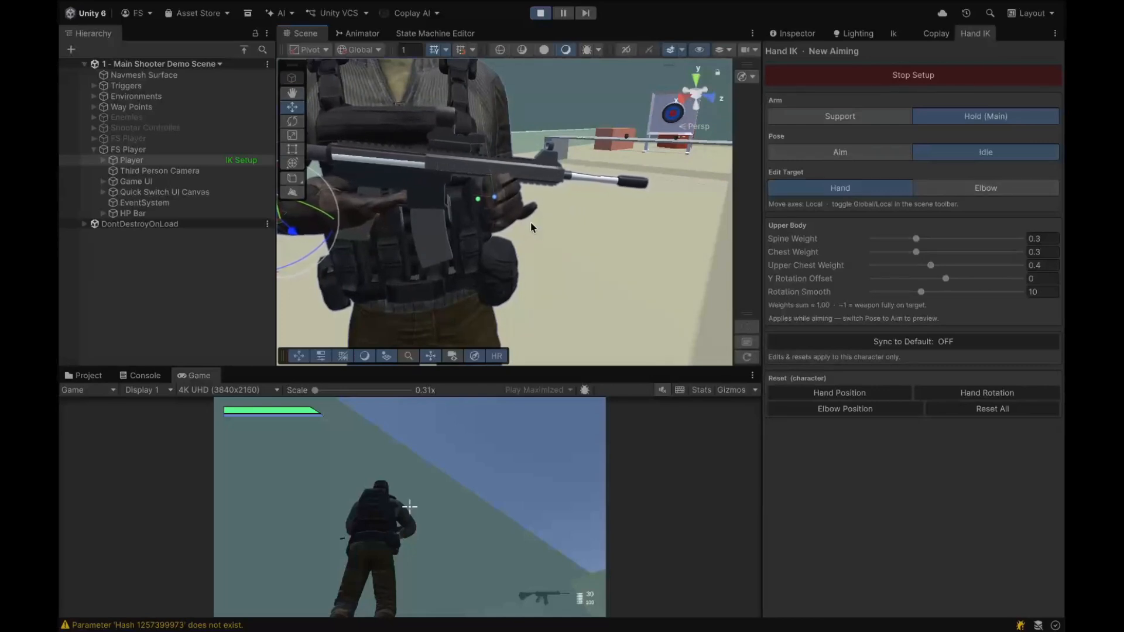
click(479, 201)
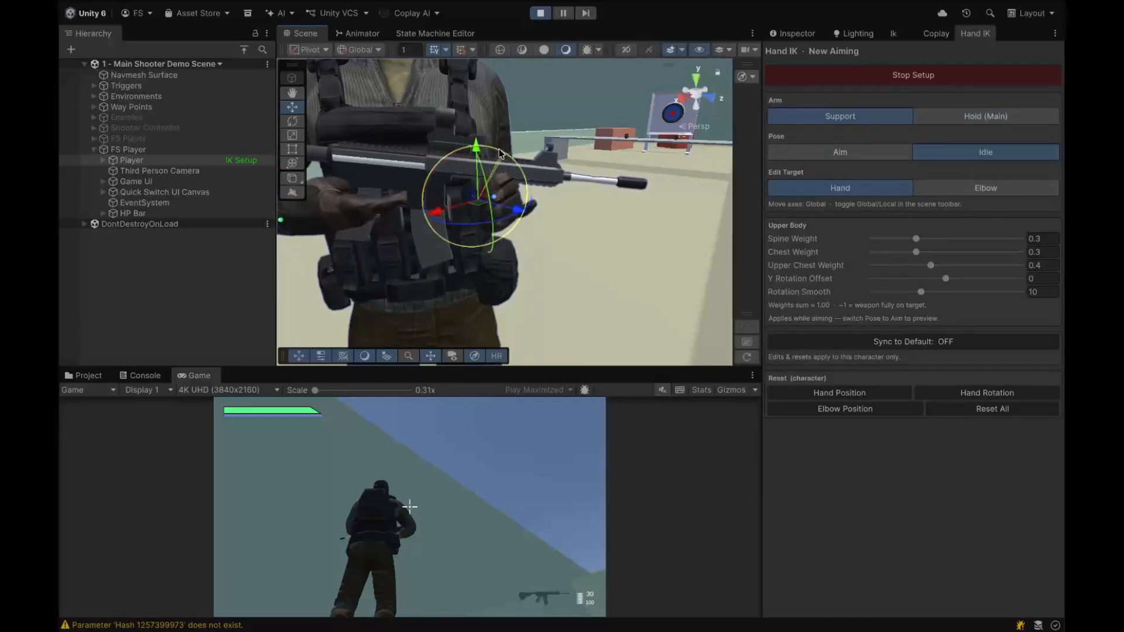
drag(498, 149, 431, 140)
right_drag(588, 209, 257, 195)
key(x)
key(d)
key(w)
key(s)
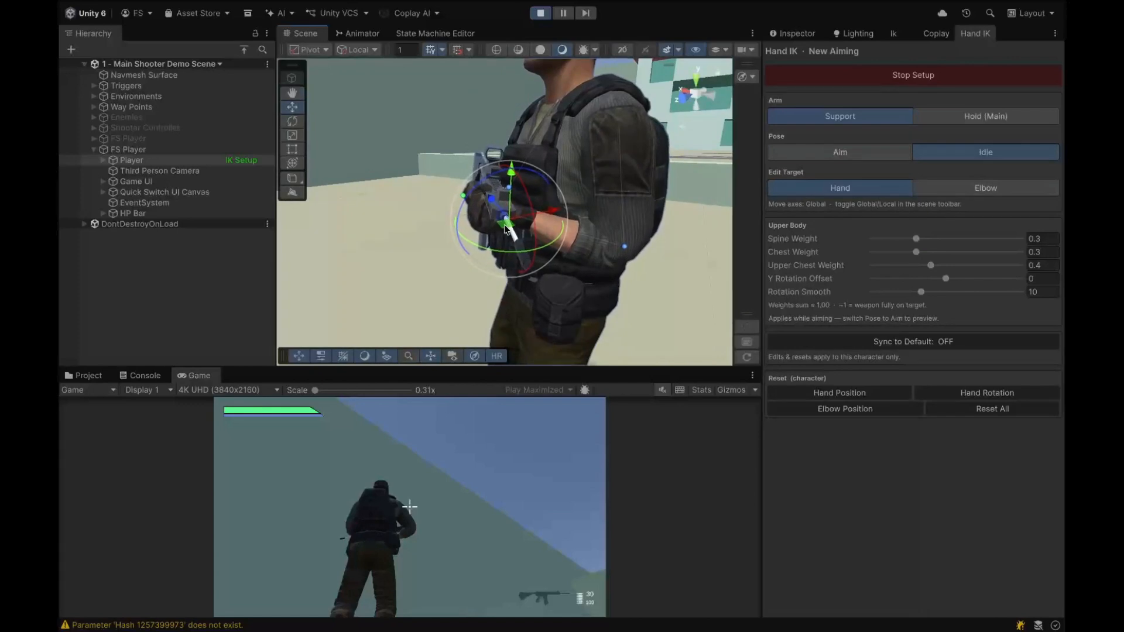
drag(505, 226, 878, 237)
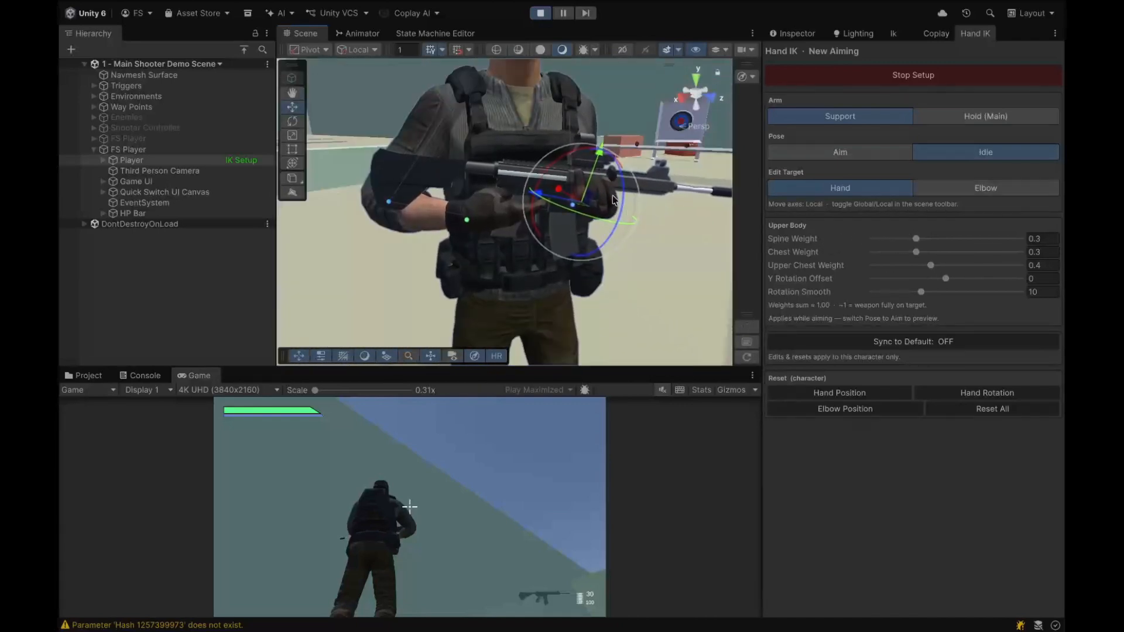
drag(540, 202, 634, 218)
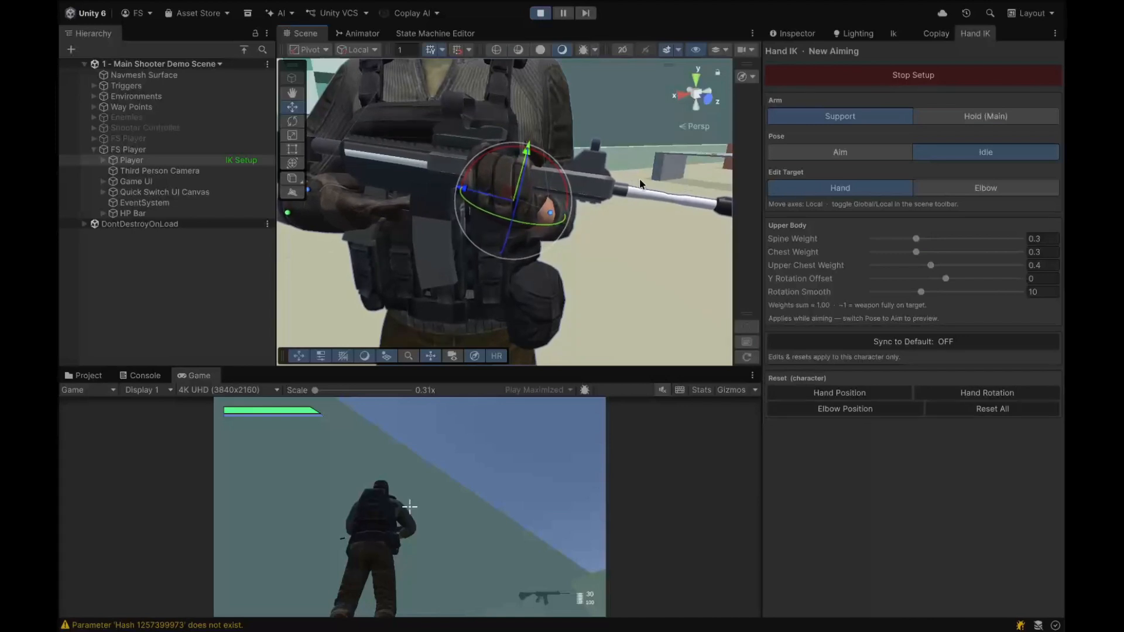
Step: Select the main arm's elbow target and pull it outward away from the torso
alt+drag(639, 178, 738, 189)
scroll(737, 187, up, 4)
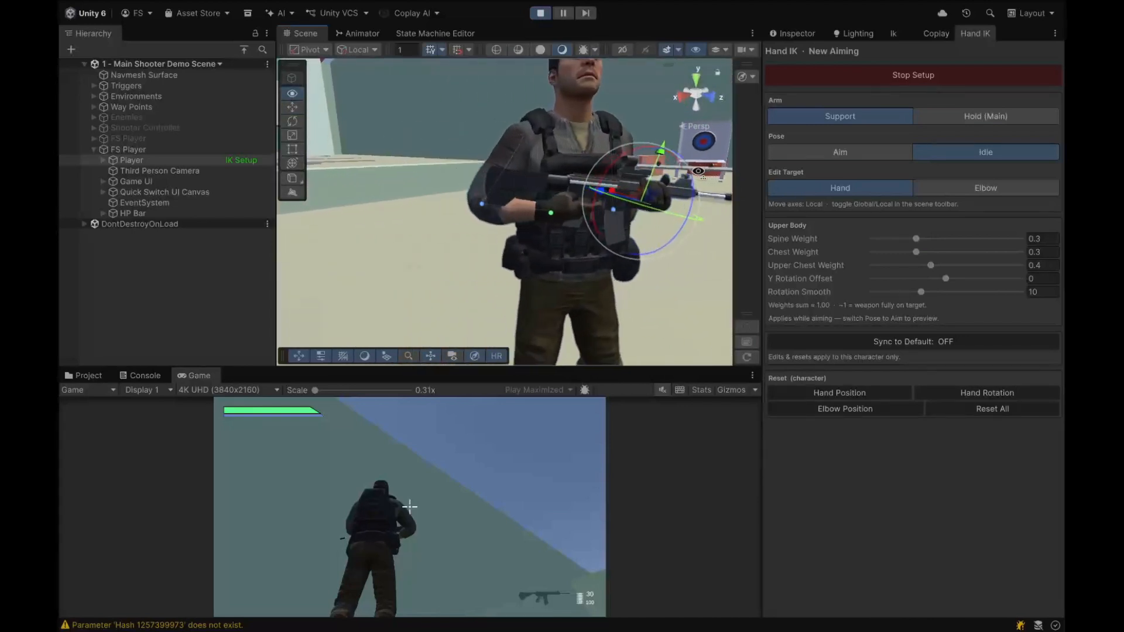
alt+drag(731, 185, 762, 220)
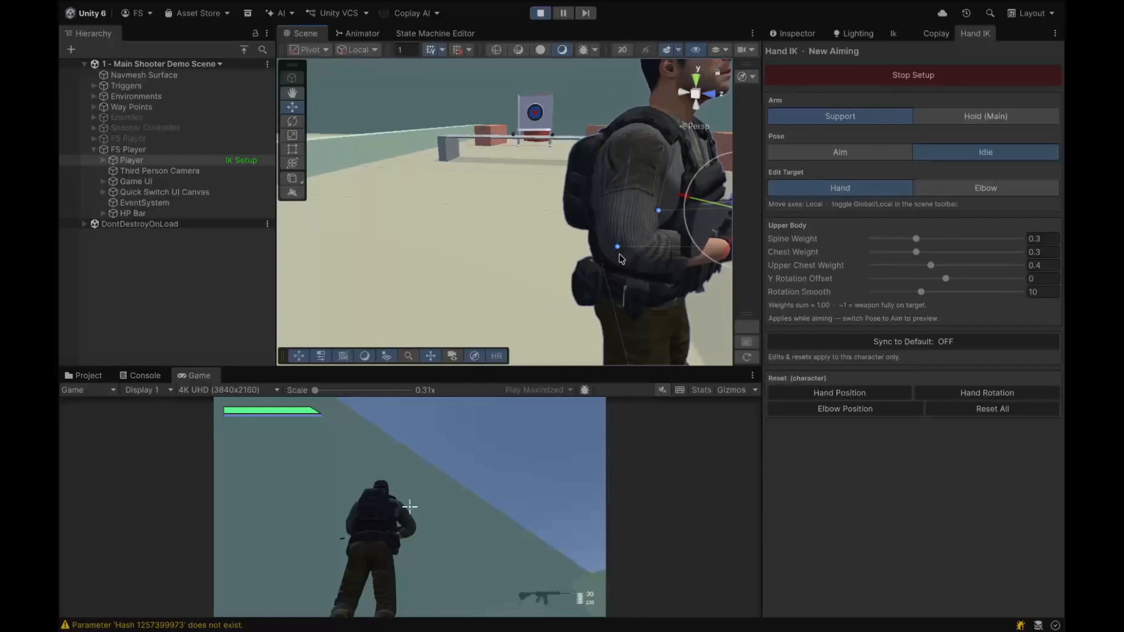
click(617, 246)
alt+drag(617, 246, 447, 276)
mouse_move(530, 232)
mouse_down()
mouse_move(539, 237)
mouse_move(520, 247)
mouse_up()
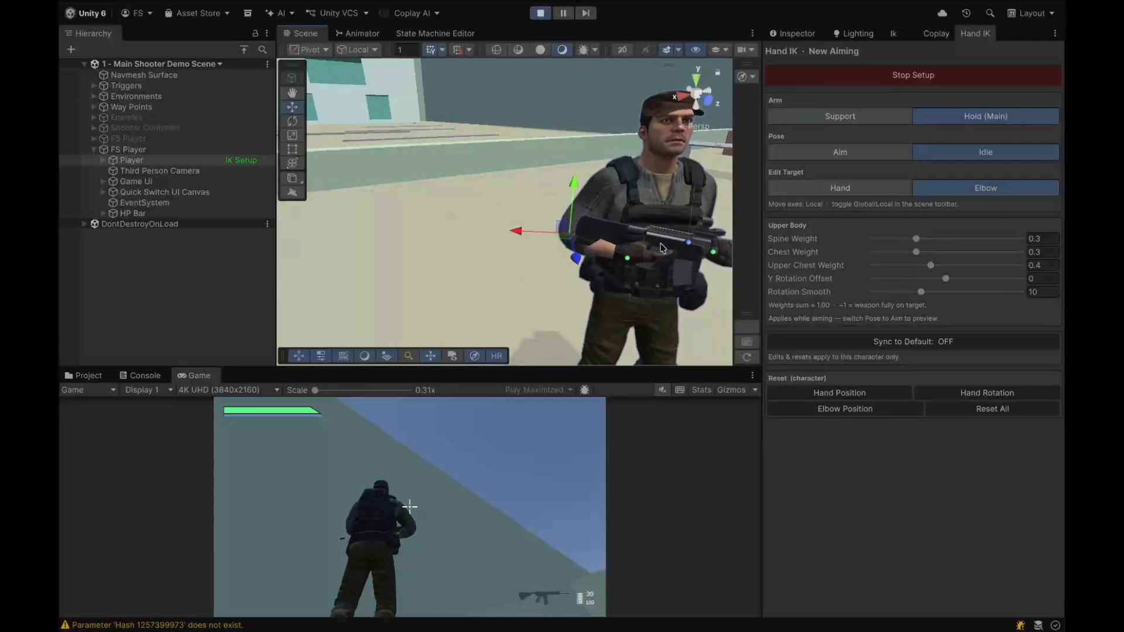
Step: Select the support arm's elbow target and reposition it beside the body
scroll(662, 248, up, 3)
alt+drag(663, 248, 573, 212)
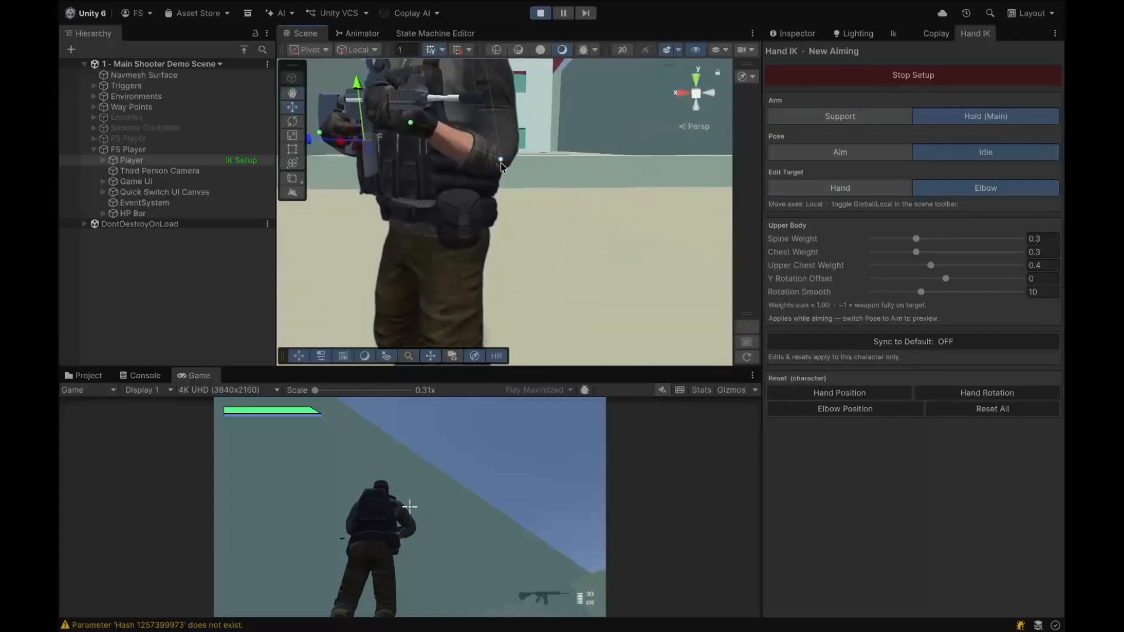
click(500, 161)
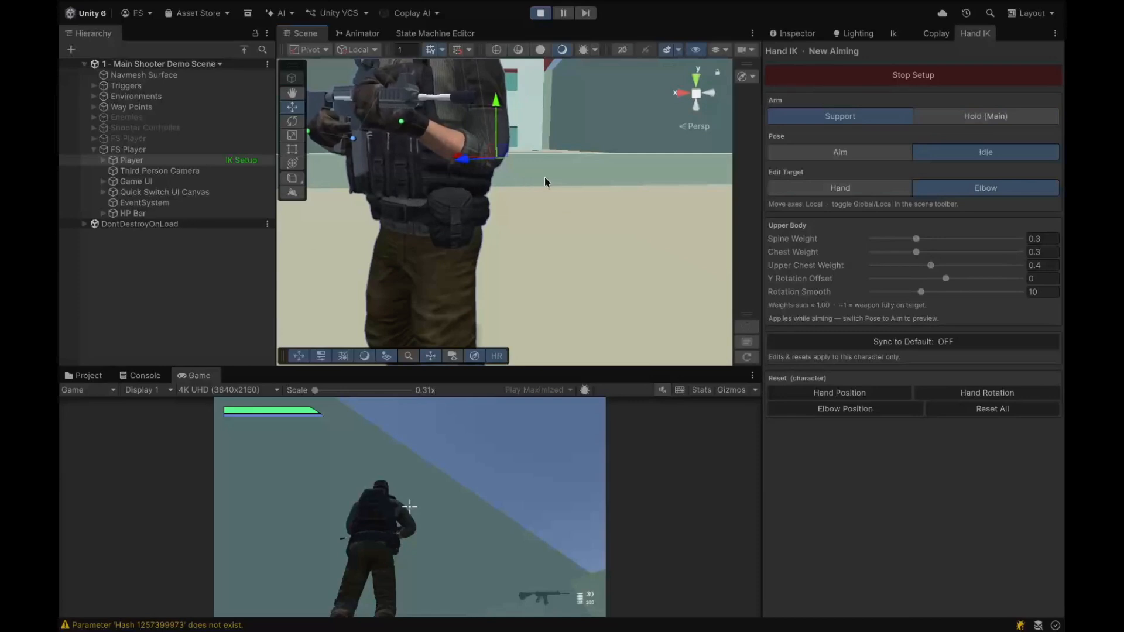
alt+drag(545, 182, 458, 201)
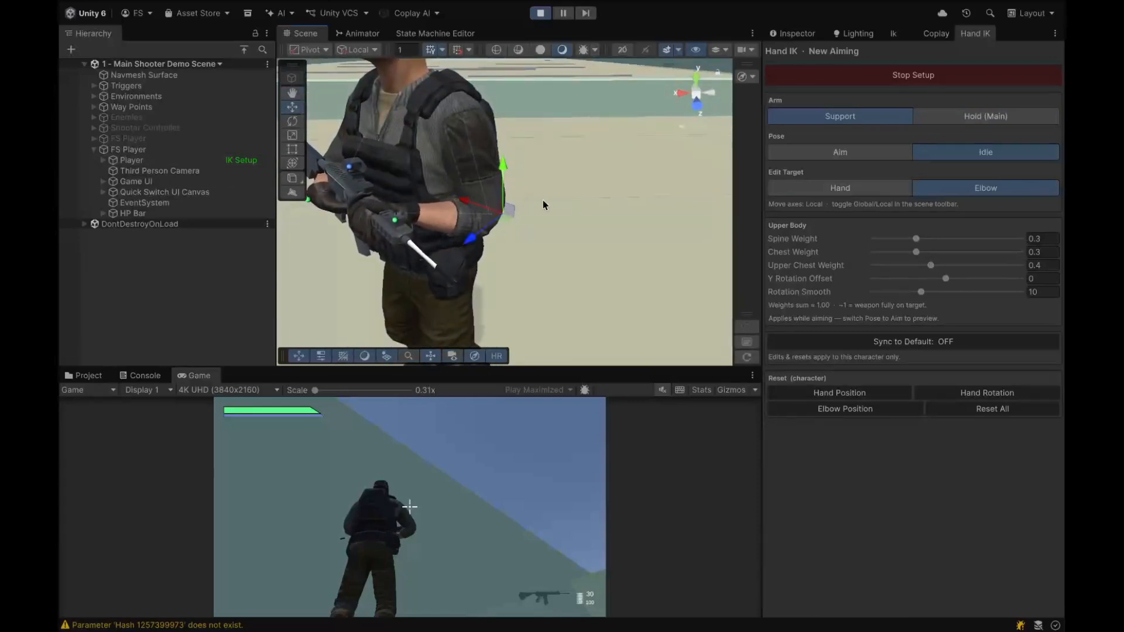
alt+drag(490, 141, 719, 145)
scroll(719, 145, up, 4)
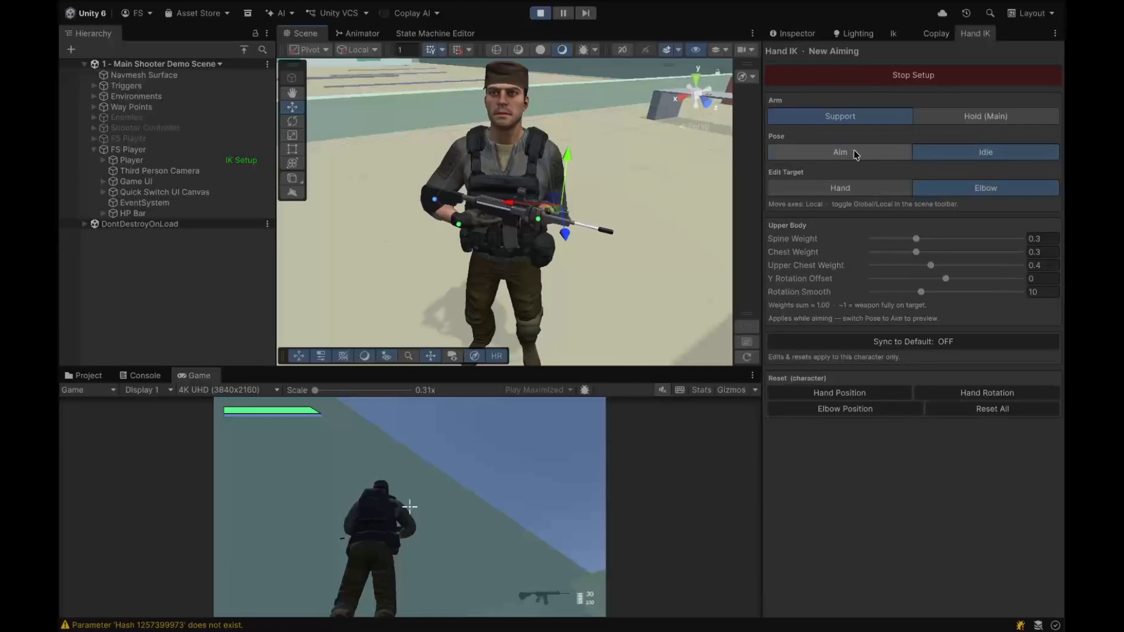
Step: Switch the preview pose to Aim and inspect the aiming grip from several angles
click(827, 153)
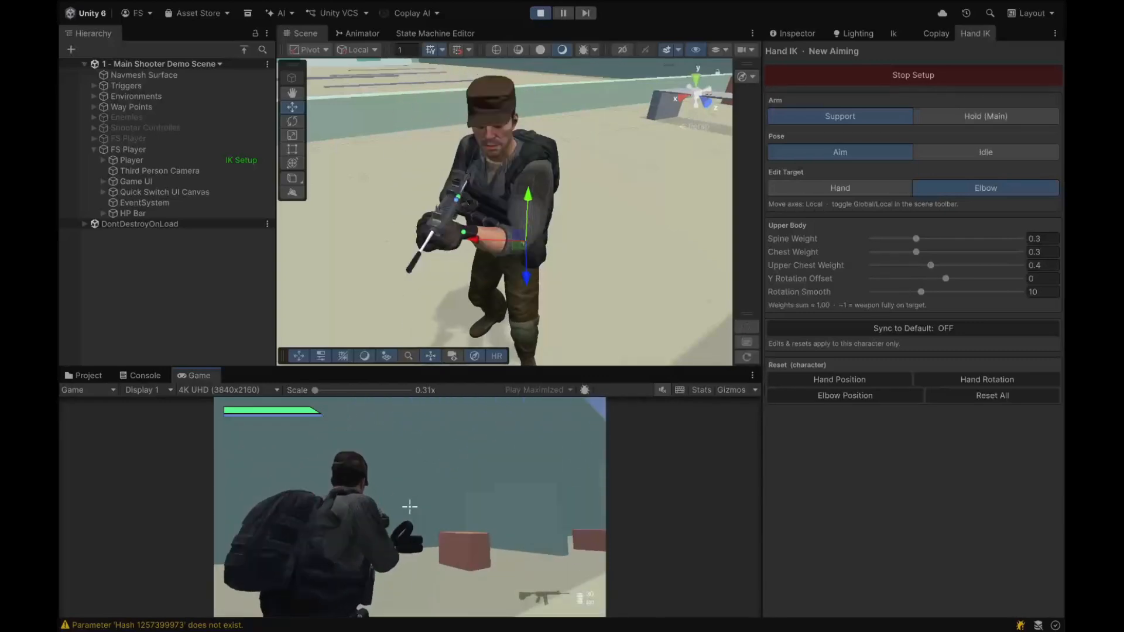
click(608, 344)
alt+drag(599, 300, 888, 268)
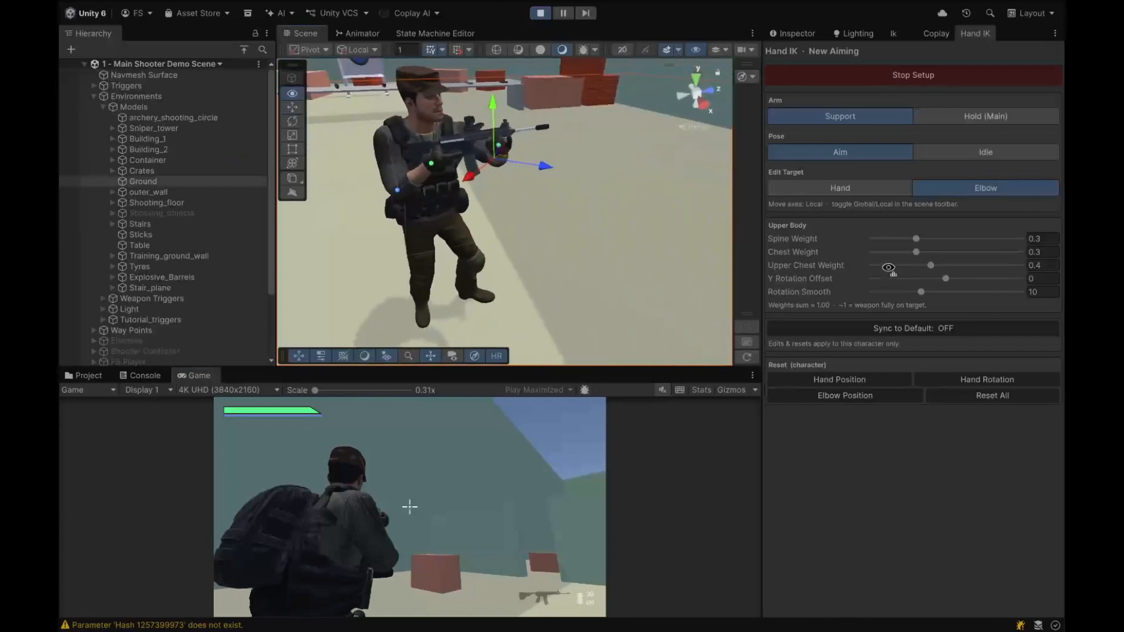
right_drag(889, 268, 873, 249)
key(w)
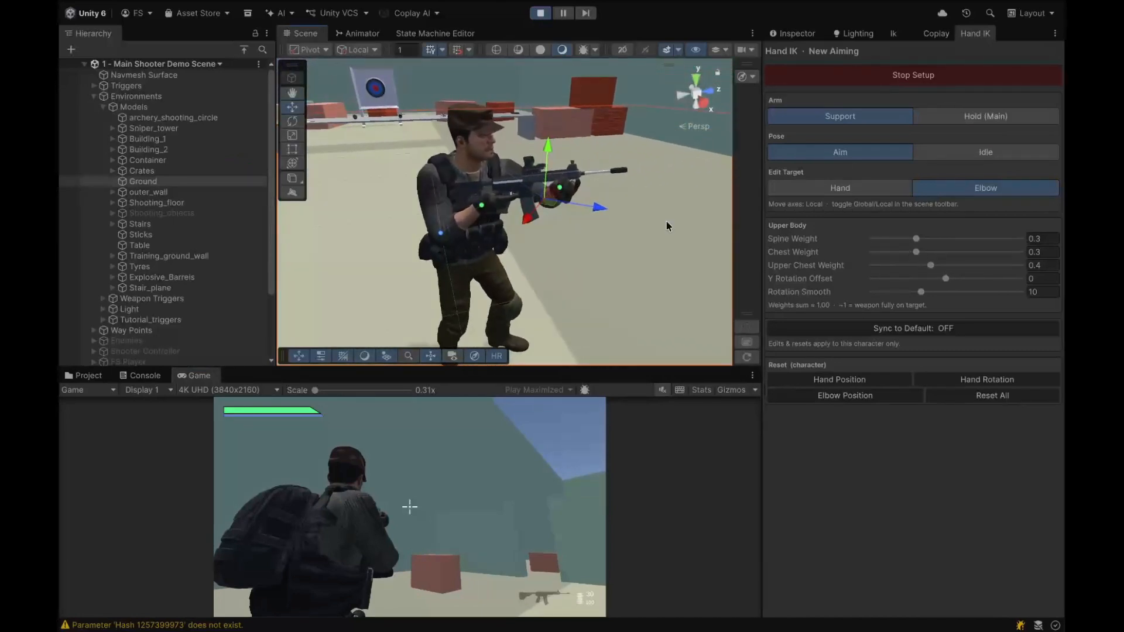
right_drag(666, 221, 693, 188)
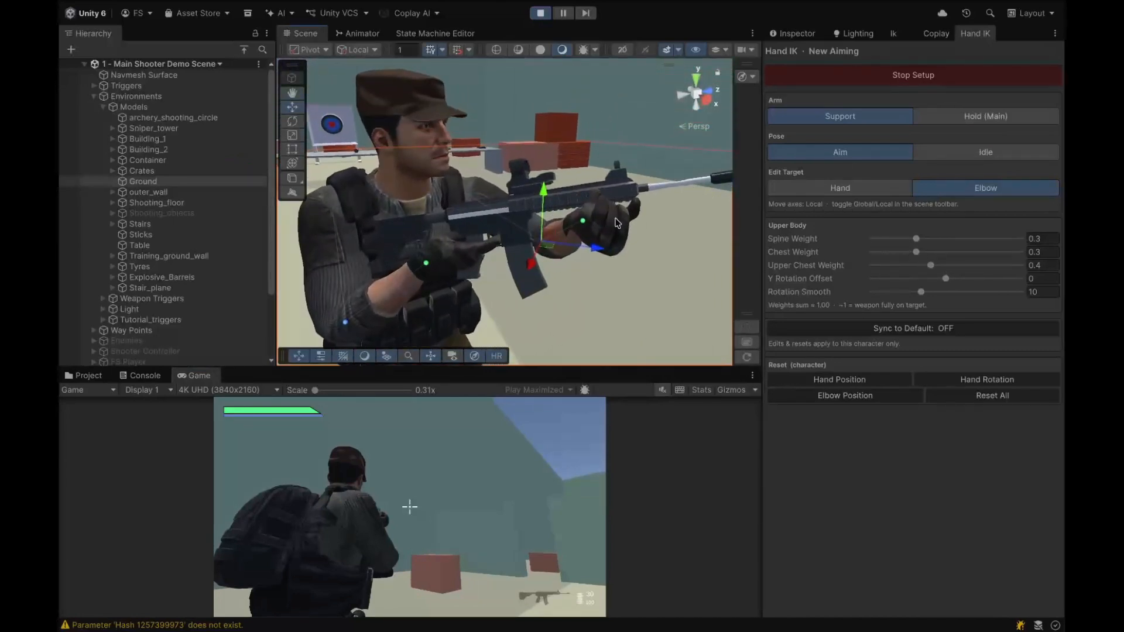
mouse_move(609, 227)
right_down()
mouse_move(646, 209)
mouse_move(609, 228)
right_up()
Step: Select the support hand target in Aim pose, set Global axes, and move it under the rifle's handguard
click(567, 237)
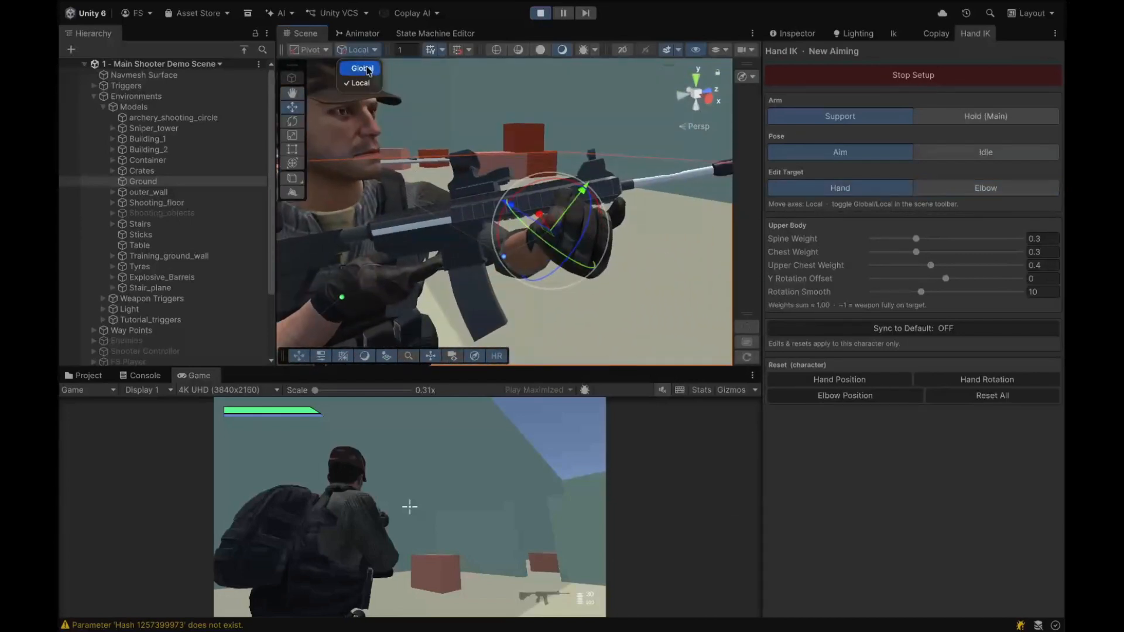
click(359, 50)
drag(583, 238, 951, 229)
scroll(459, 222, down, 3)
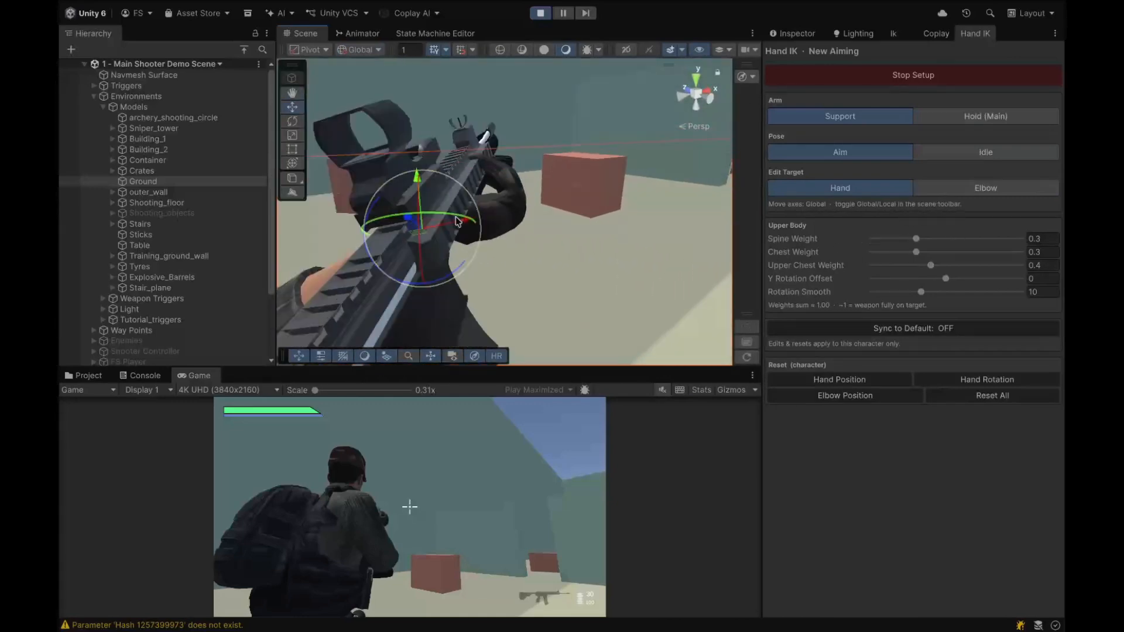
alt+drag(451, 219, 222, 206)
drag(420, 191, 390, 166)
right_click(425, 173)
key(Escape)
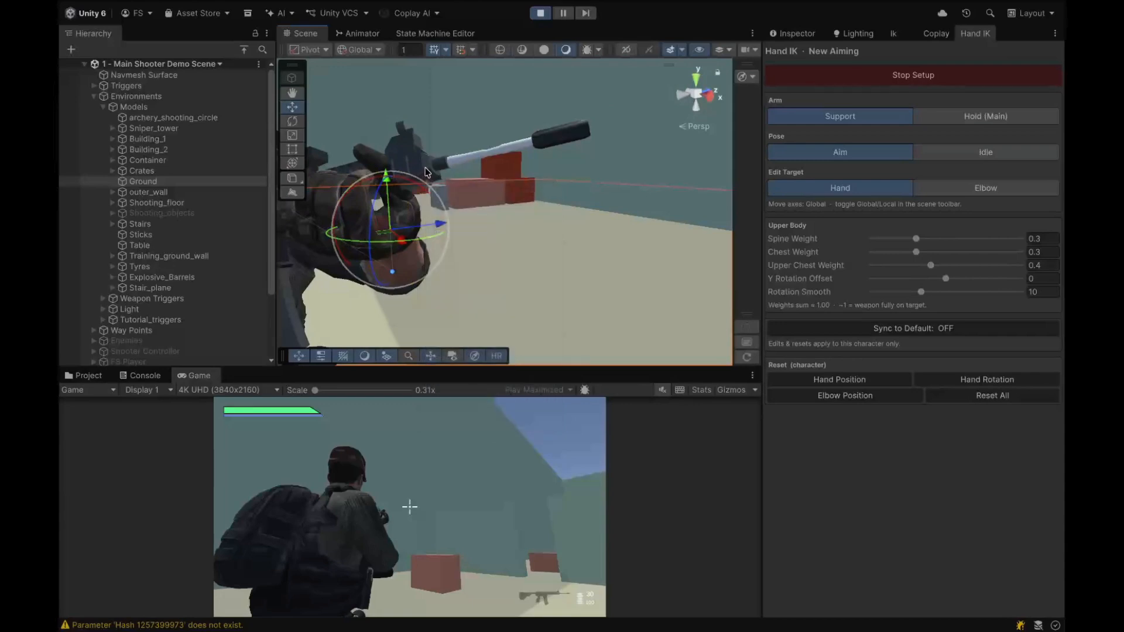
right_drag(458, 172, 460, 171)
key(a)
drag(651, 177, 651, 162)
right_drag(666, 221, 609, 207)
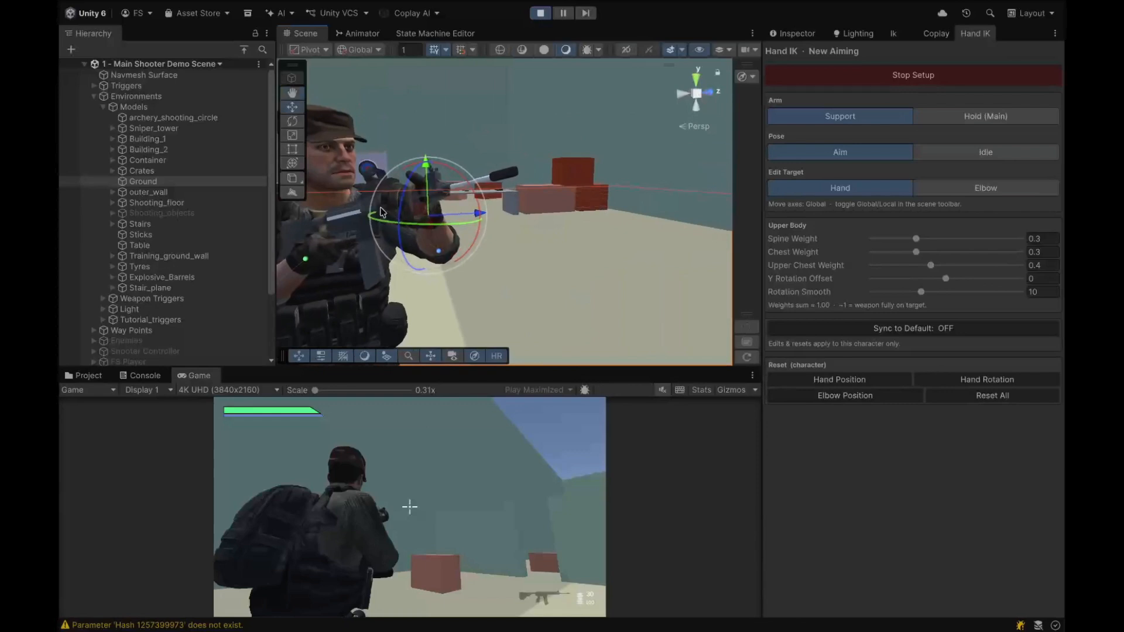
Step: Fine-tune the support hand target's position under the rifle's handguard in Aim pose from a second angle
drag(477, 213, 472, 215)
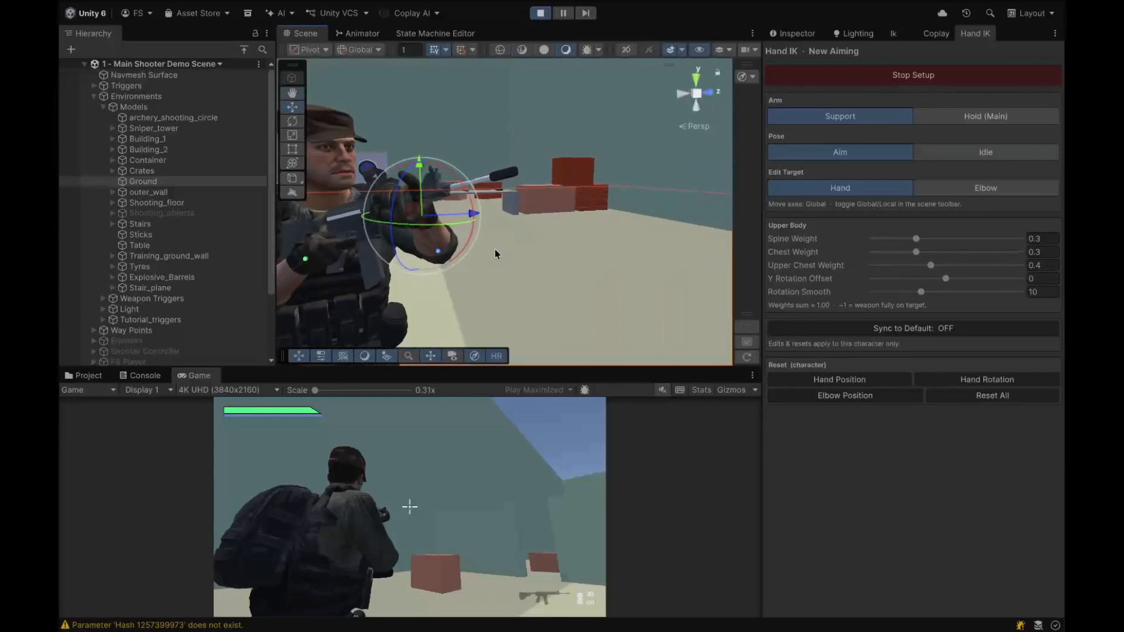
alt+drag(495, 254, 532, 243)
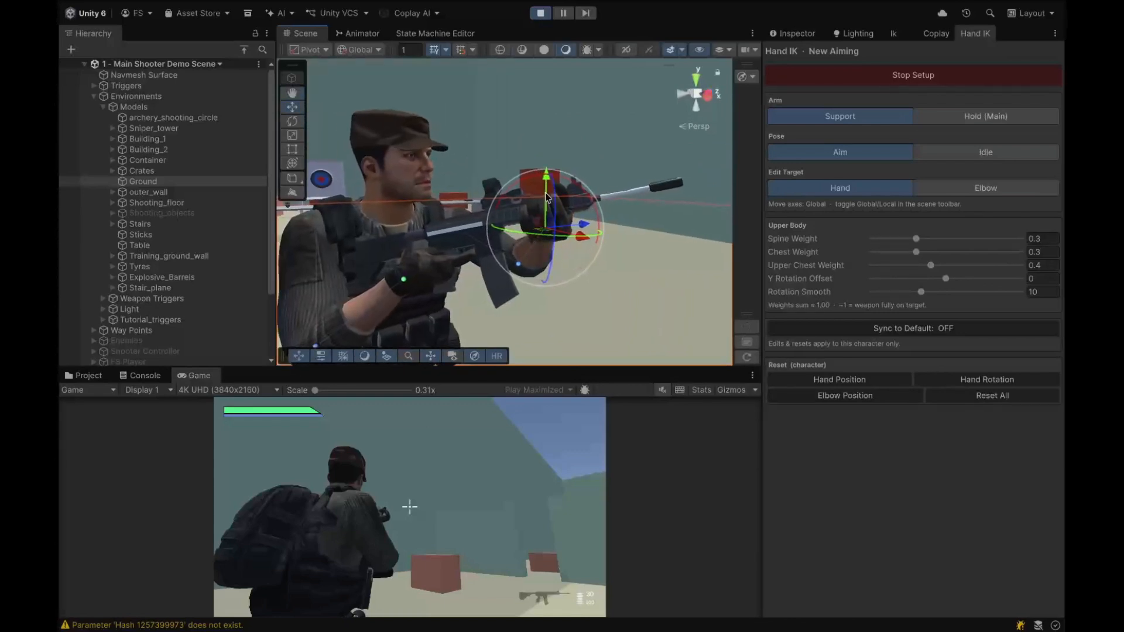
alt+drag(547, 197, 533, 288)
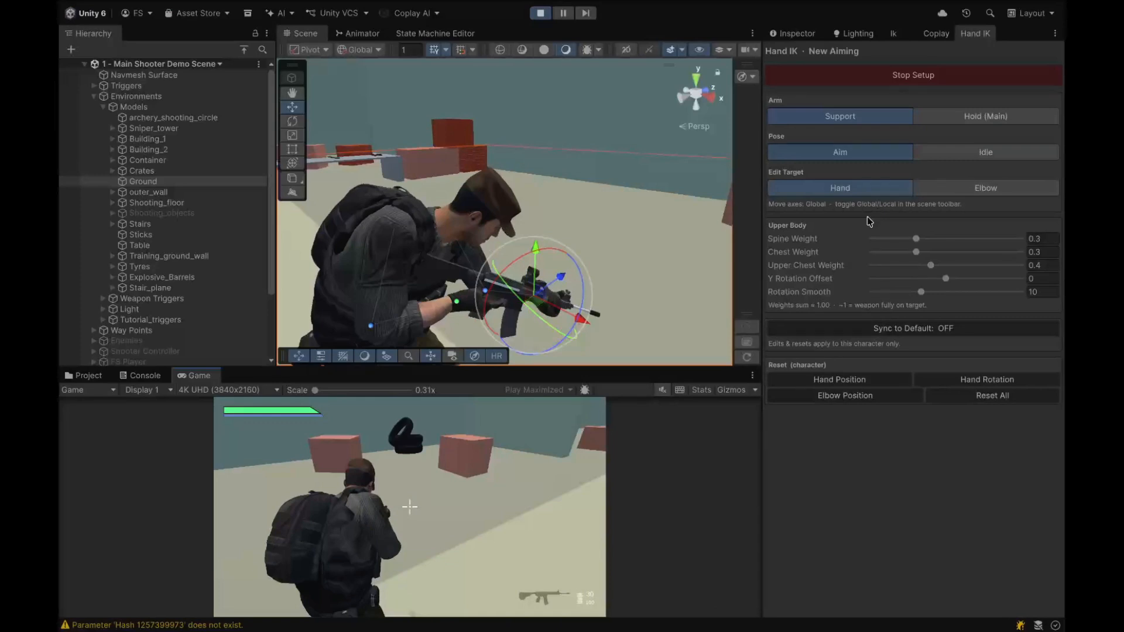
Step: Restart Play mode and test aiming the rifle with the character in the Game view
click(541, 13)
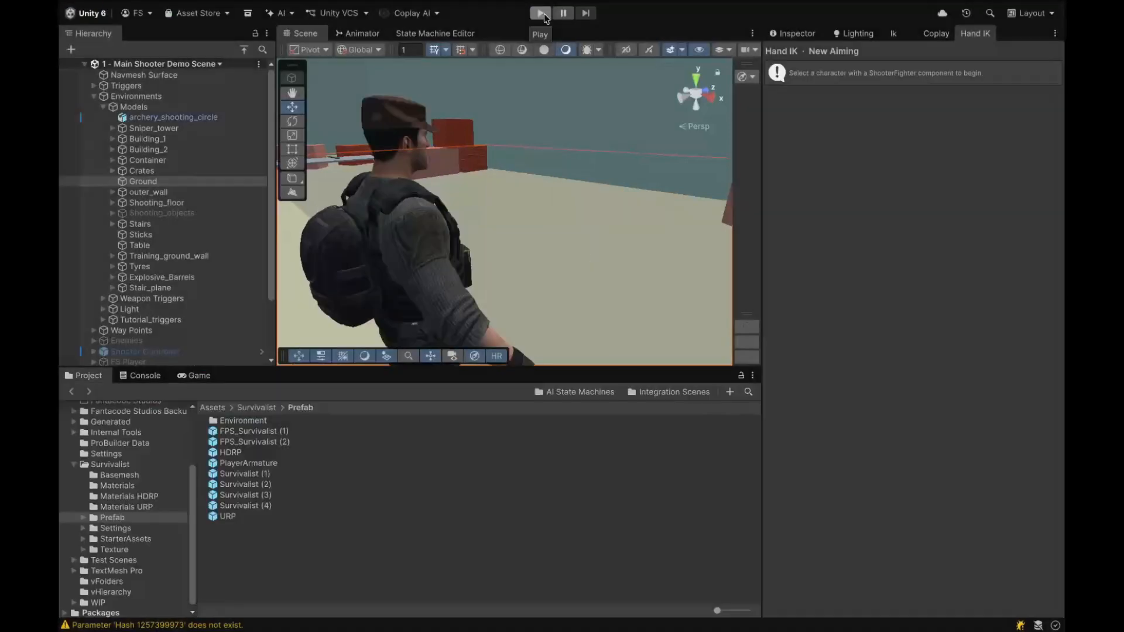
click(541, 13)
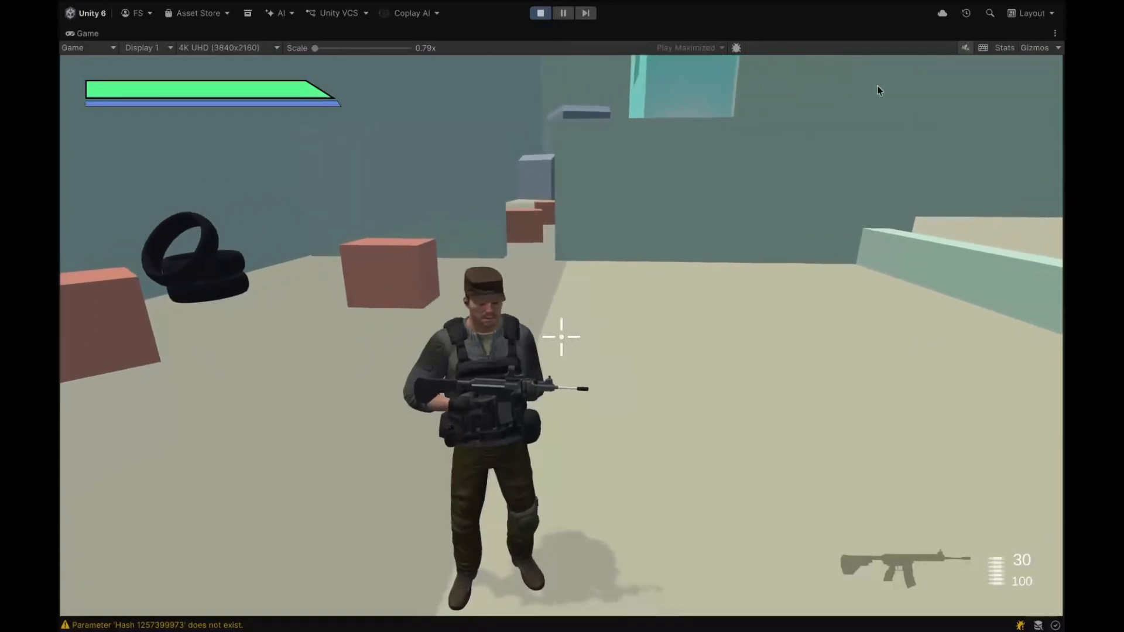
right_click(883, 84)
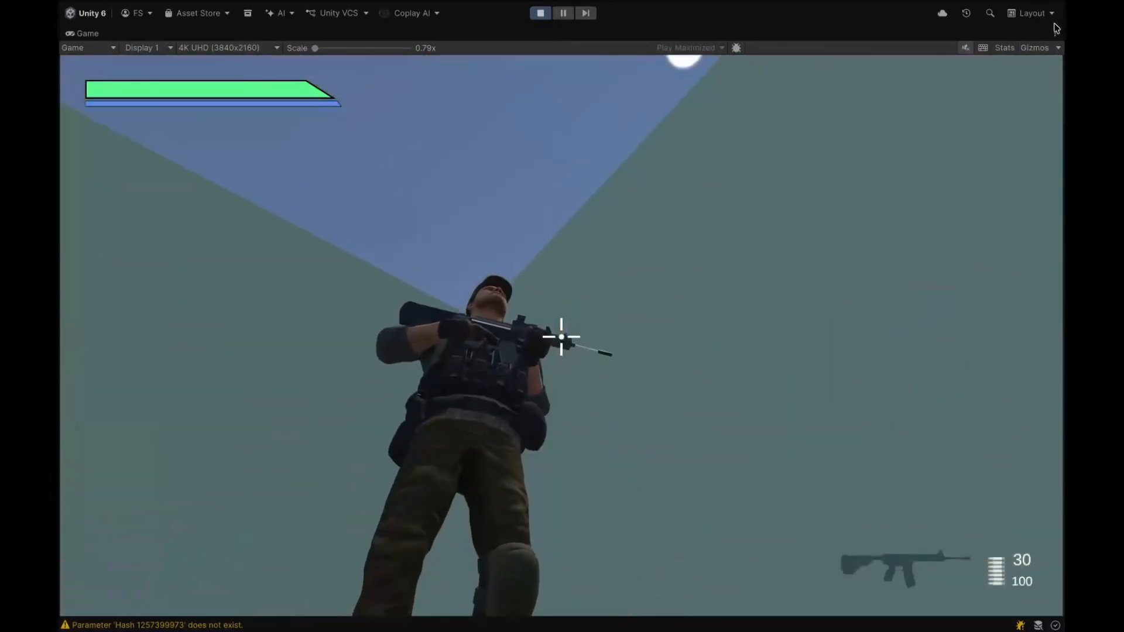
Step: Turn off the maximized Game view and aim again to check the pose in the Scene view
click(1055, 33)
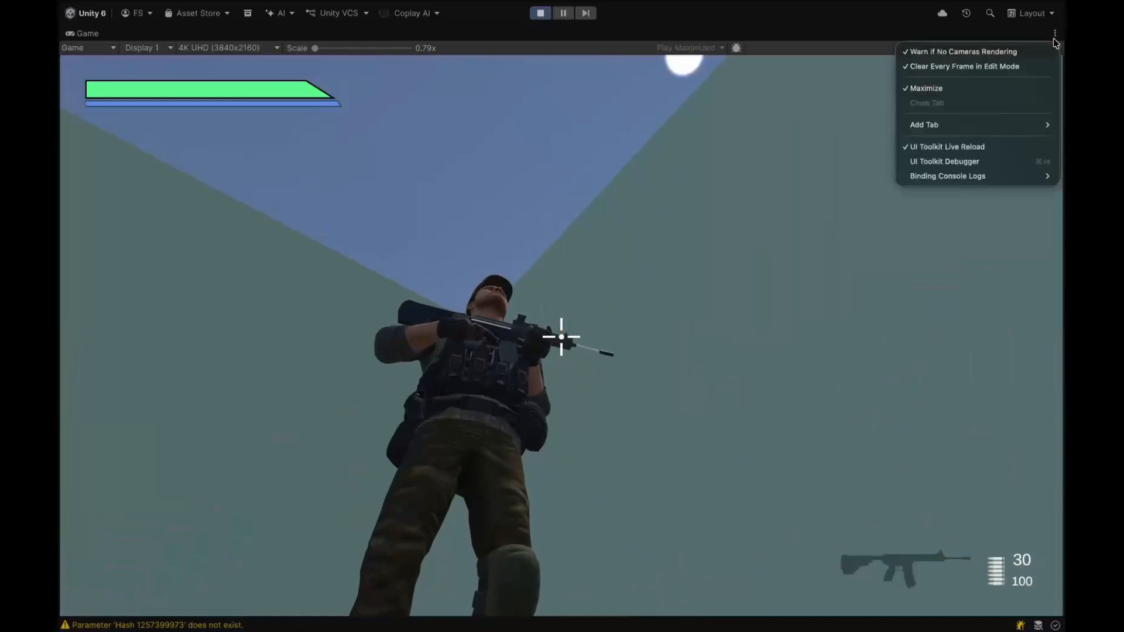
click(948, 89)
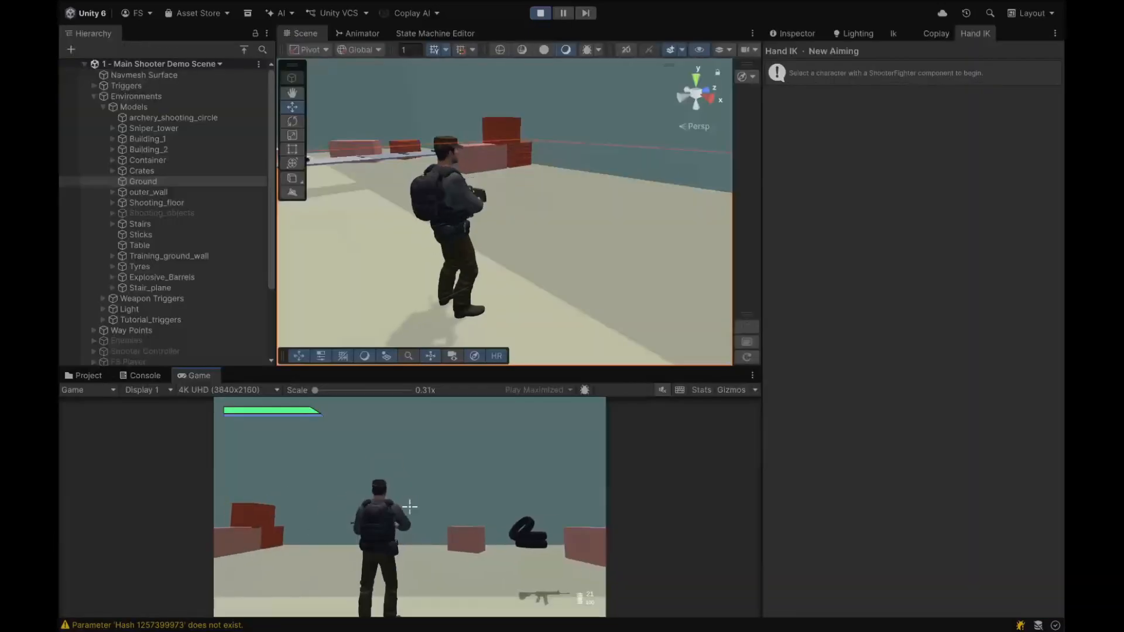
right_click(410, 507)
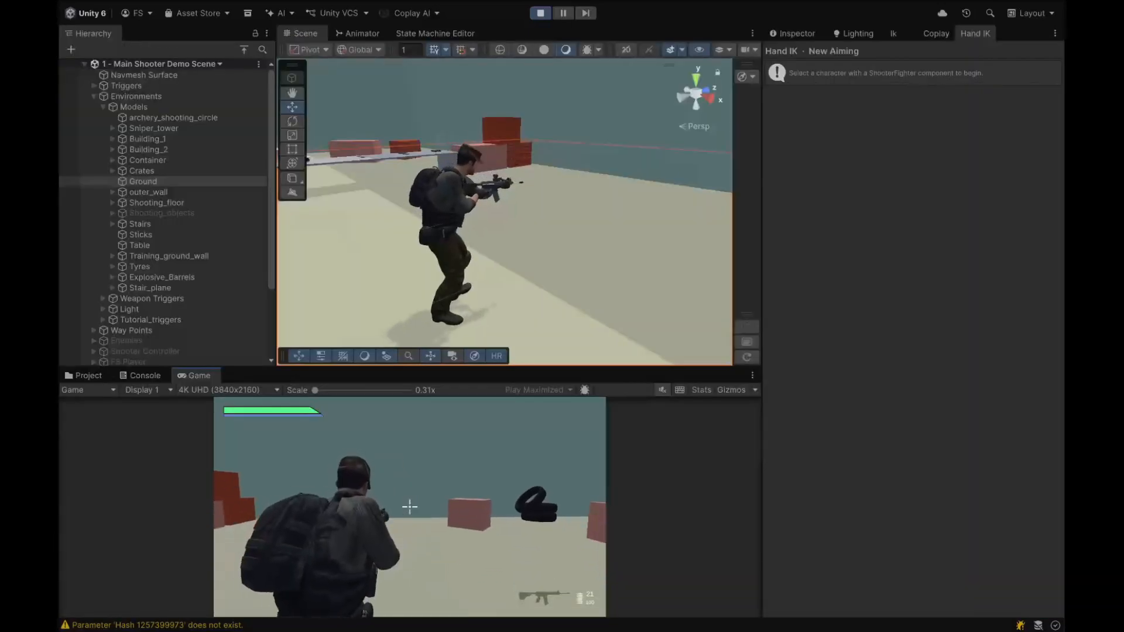